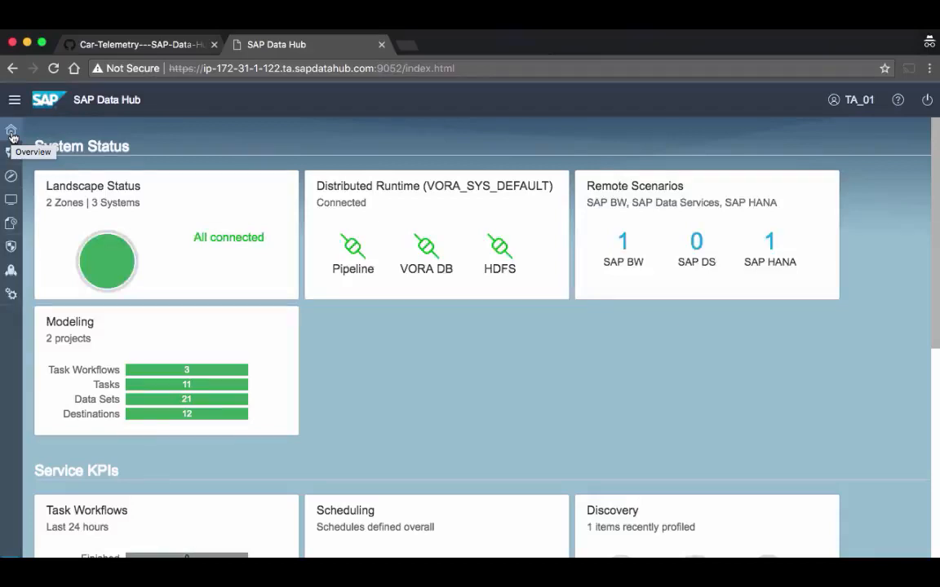
# - Browse the HDFS_CONN_DEFAULT connection in Discovery to the car_telemetrydata folder and select car_telemetry.json
pyautogui.click(12, 177)
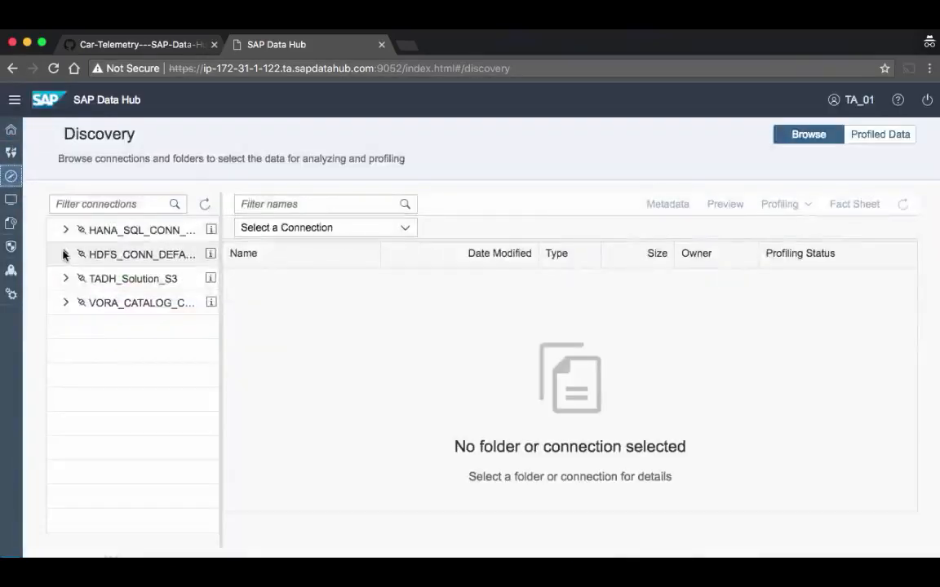
pyautogui.click(65, 255)
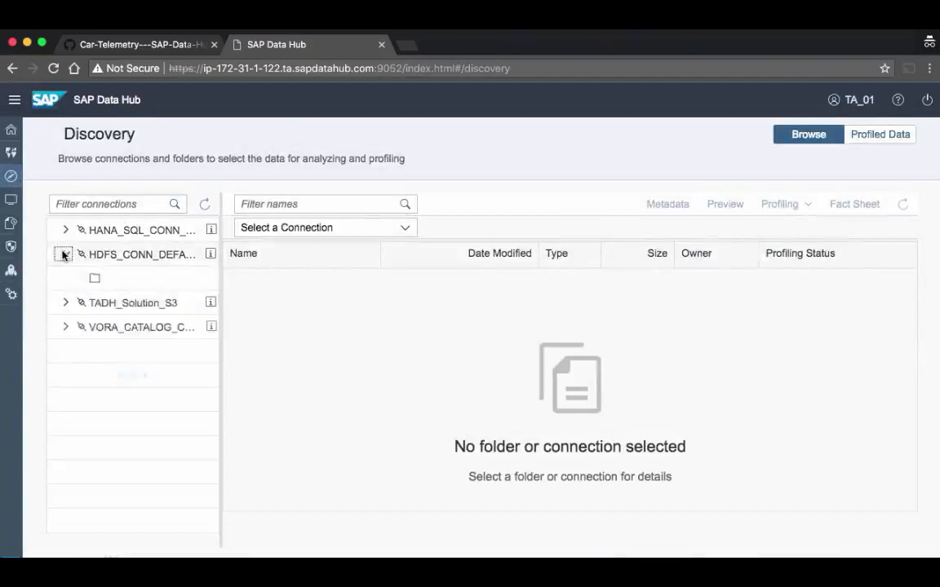
pyautogui.click(95, 281)
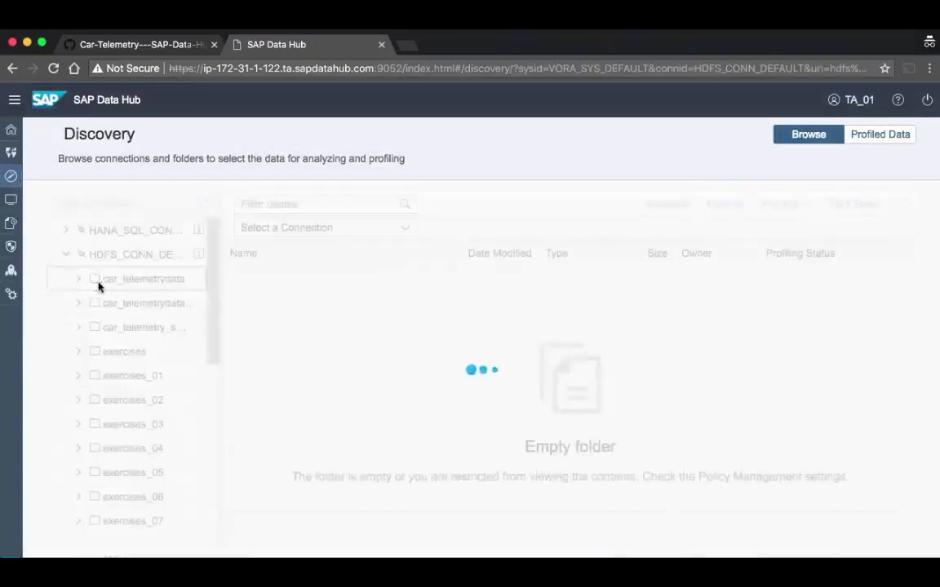
pyautogui.click(277, 305)
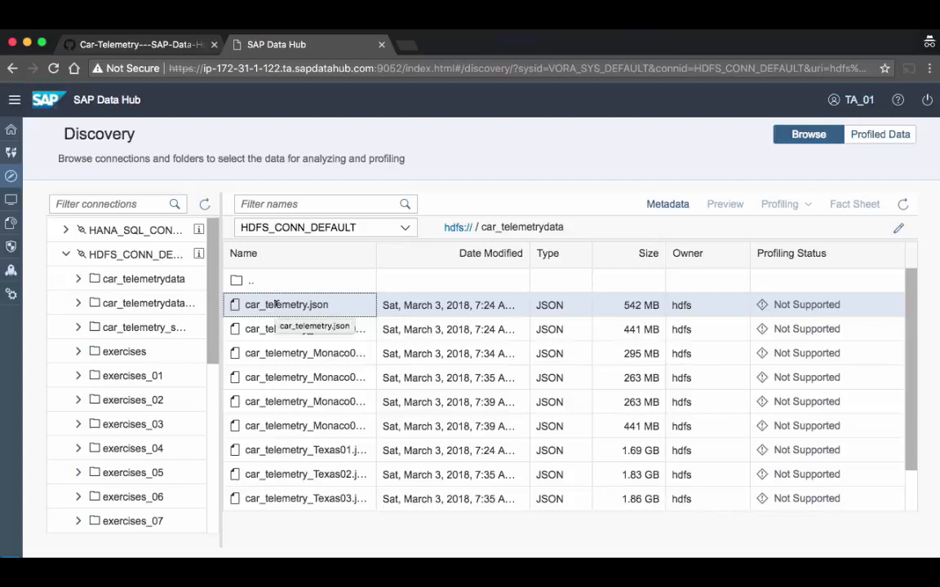
# - Launch the Data Hub Pipeline Modeler and open the TelemetryDataRefinery graph from the repository
pyautogui.click(12, 273)
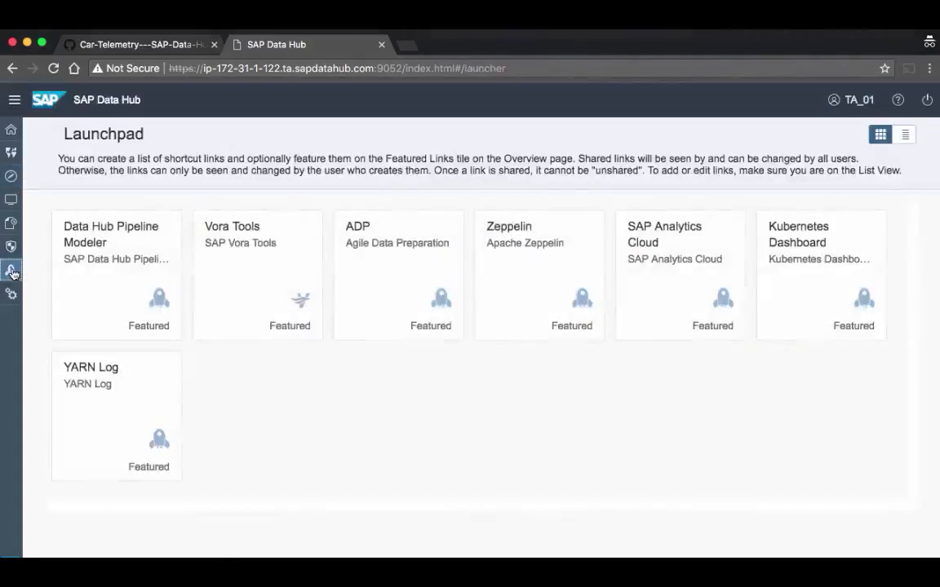
pyautogui.click(100, 276)
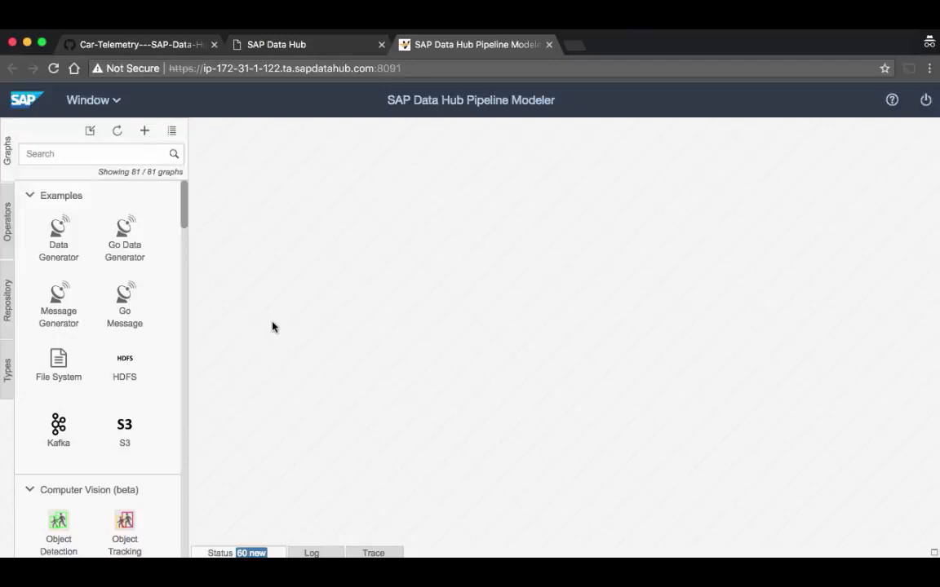
pyautogui.click(9, 314)
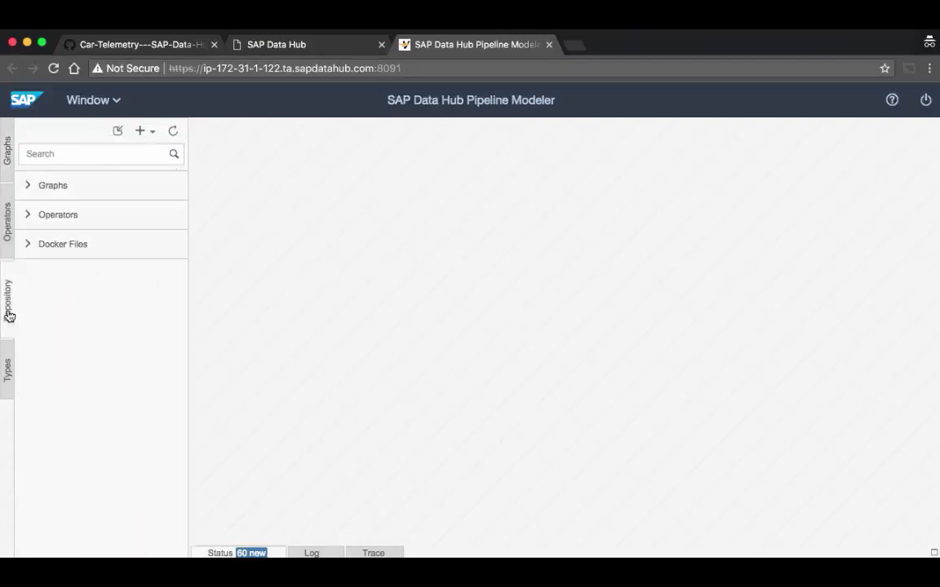
pyautogui.click(31, 186)
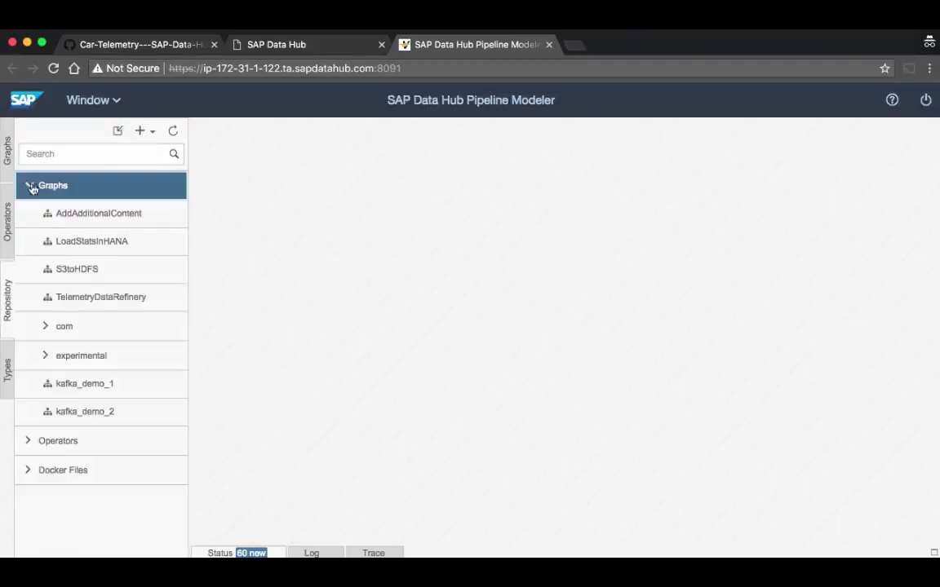
pyautogui.click(73, 300)
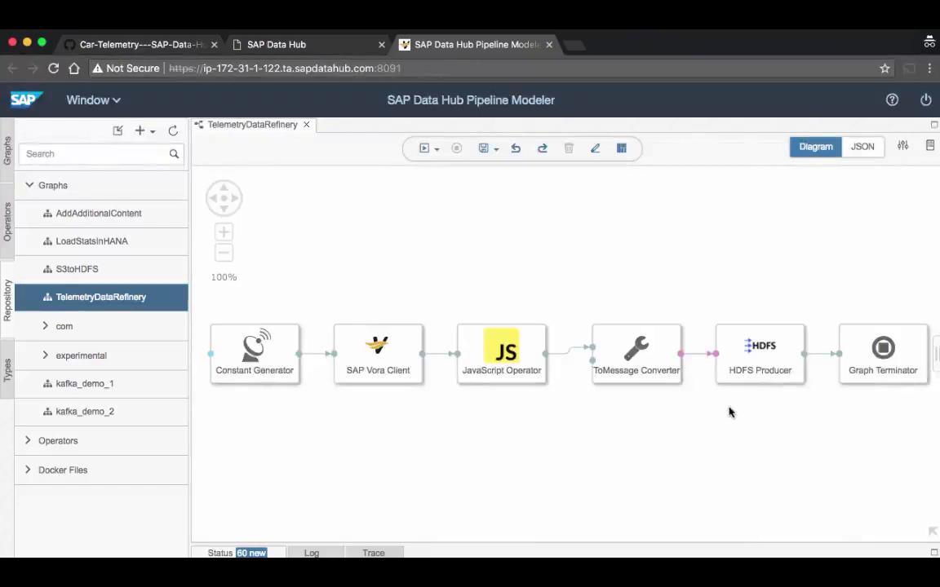
# - Open the HDFS Producer operator's configuration and examine its complete output path
pyautogui.click(743, 369)
pyautogui.moveTo(936, 352); pyautogui.dragTo(637, 362)
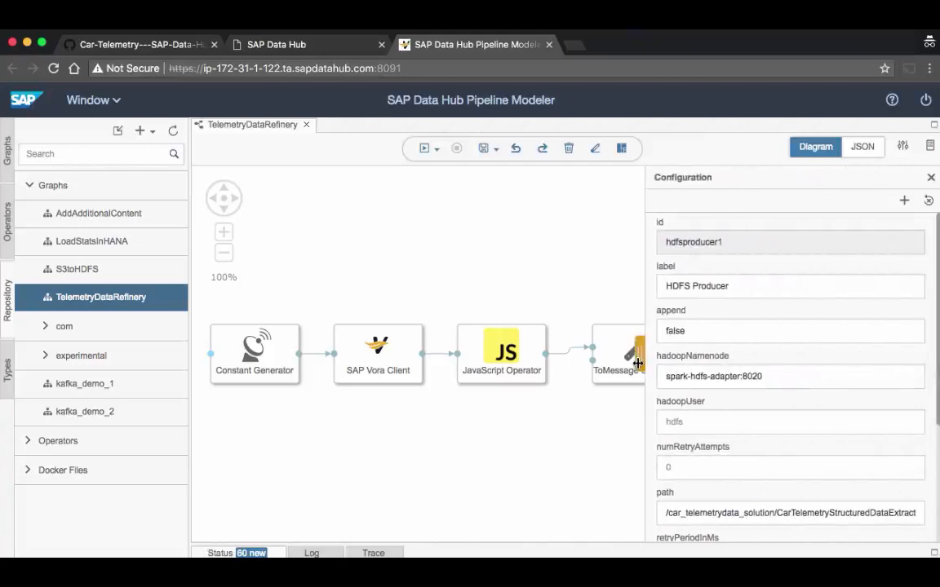
pyautogui.scroll(-3, 730, 388)
pyautogui.click(805, 408)
pyautogui.press('Right')
pyautogui.press('Right')
pyautogui.press('Right')
pyautogui.press('Right')
pyautogui.press('Right')
pyautogui.press('Right')
pyautogui.press('Right')
pyautogui.press('Right')
pyautogui.press('Right')
pyautogui.press('Right')
pyautogui.press('Right')
pyautogui.press('Right')
pyautogui.press('Right')
pyautogui.press('Right')
pyautogui.press('Right')
pyautogui.press('Right')
pyautogui.press('Right')
pyautogui.press('Right')
pyautogui.press('Right')
pyautogui.press('Right')
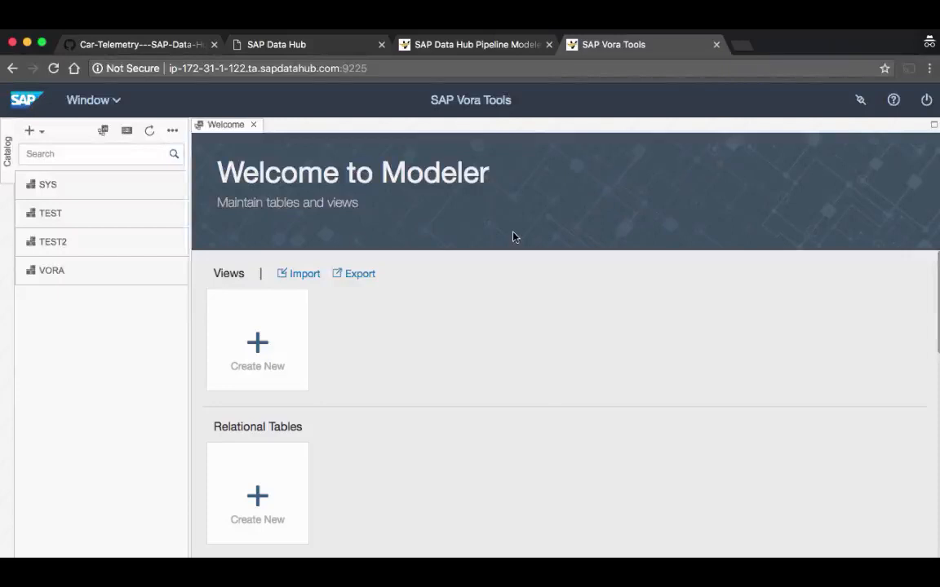
# - In SAP Vora Tools, paste the average brake temperature and maximum battery voltage query on CAR_TELEMETRY_EXTRACT and execute it against schema VORA
pyautogui.click(127, 131)
pyautogui.rightClick(235, 173)
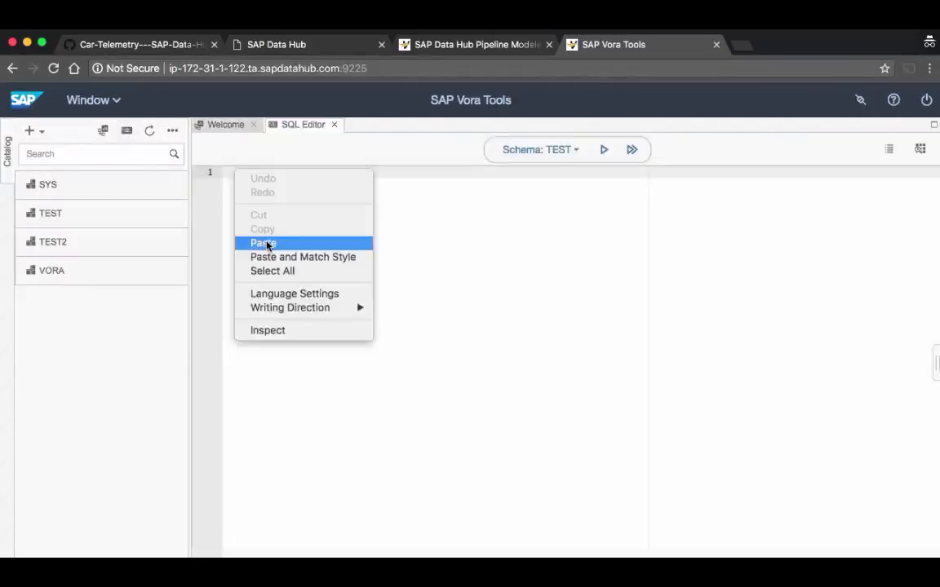
pyautogui.click(269, 243)
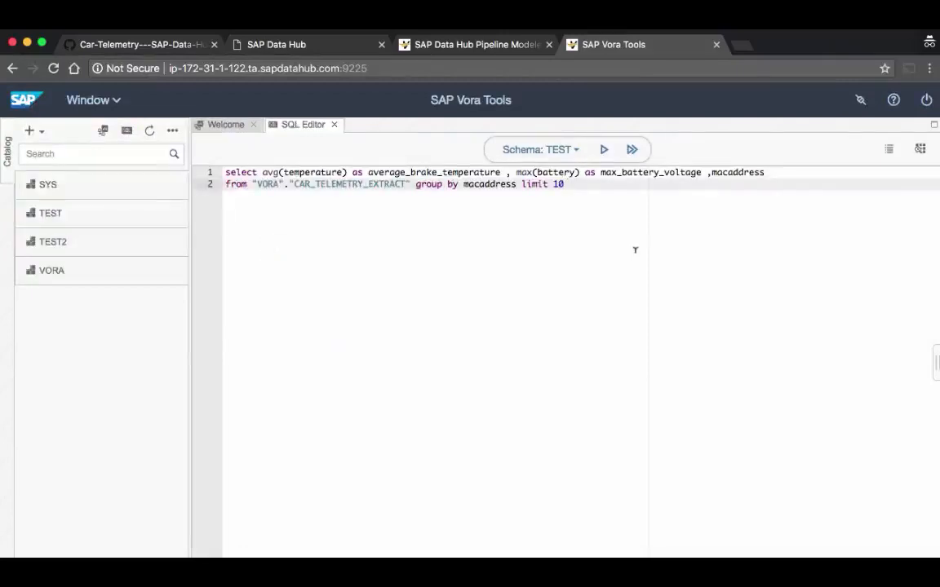
pyautogui.click(576, 151)
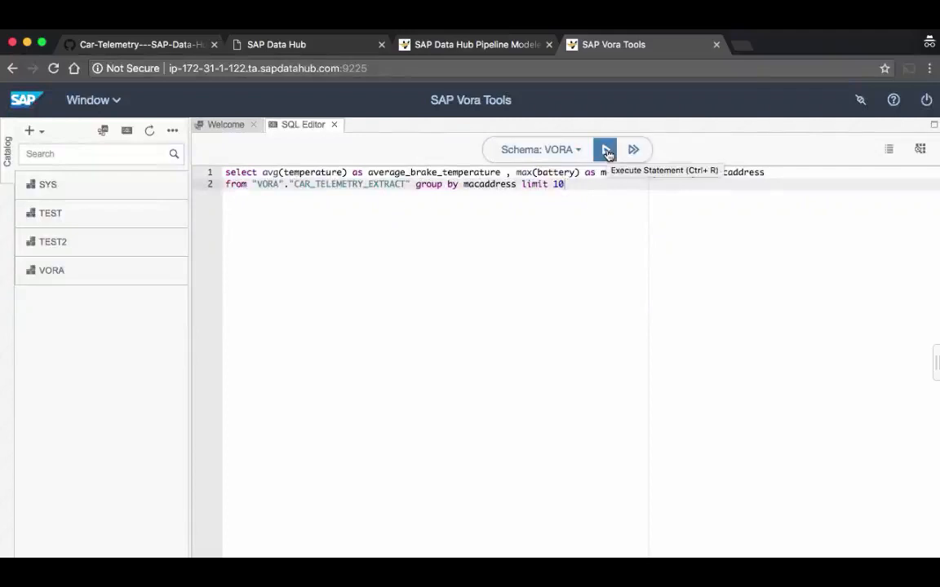
pyautogui.click(607, 152)
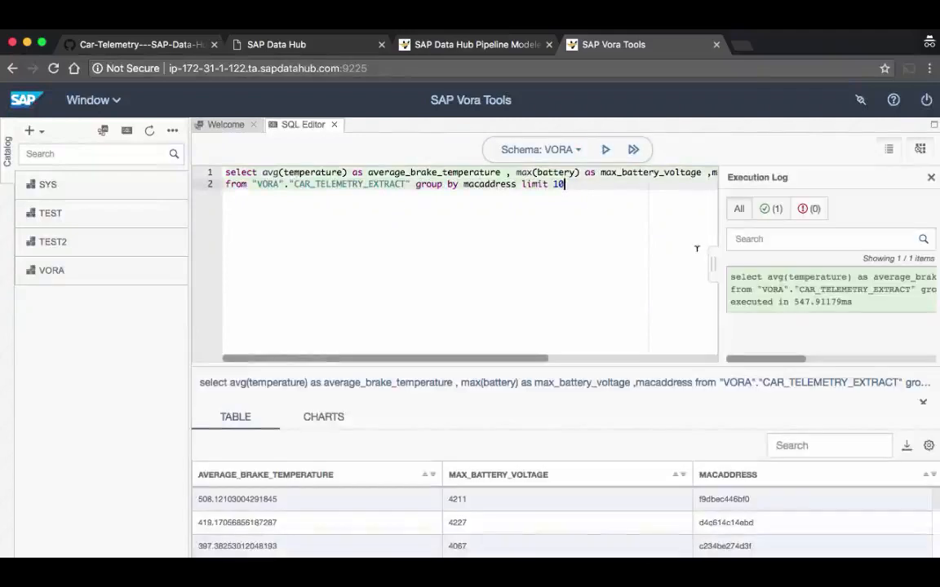
# - Chart the query result as bars with MACADDRESS on the X axis and the SUM of AVERAGE_BRAKE_TEMPERATURE on the Y axis
pyautogui.click(327, 420)
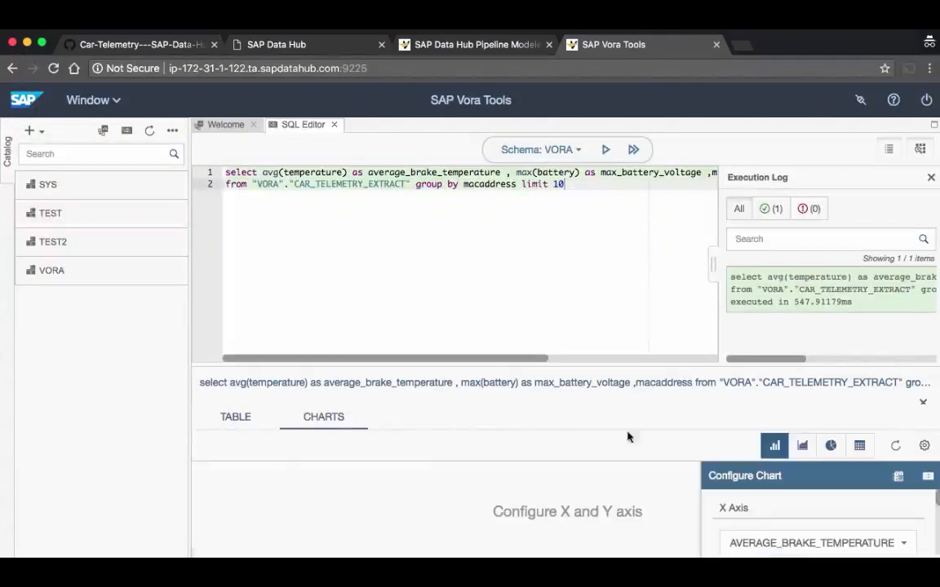
pyautogui.scroll(-5, 936, 516)
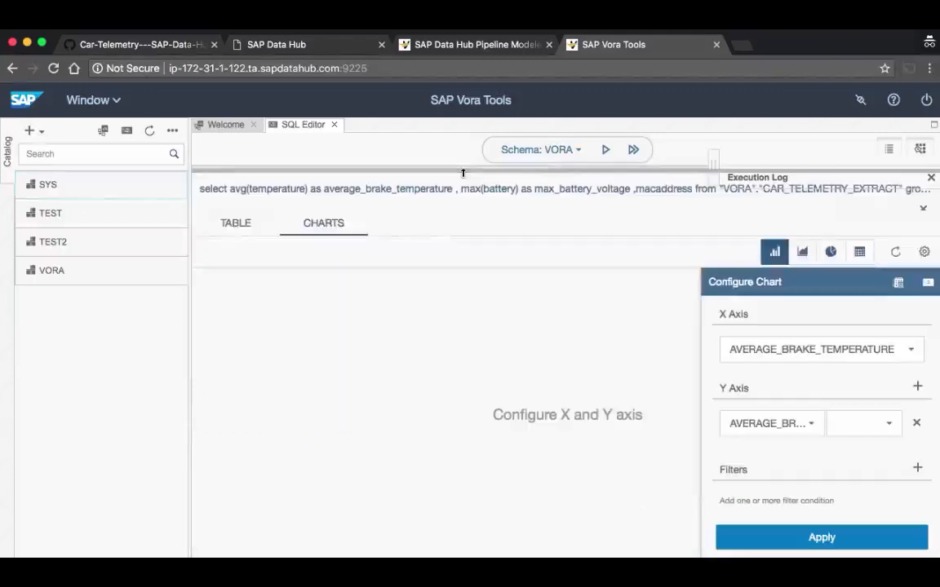
pyautogui.click(885, 425)
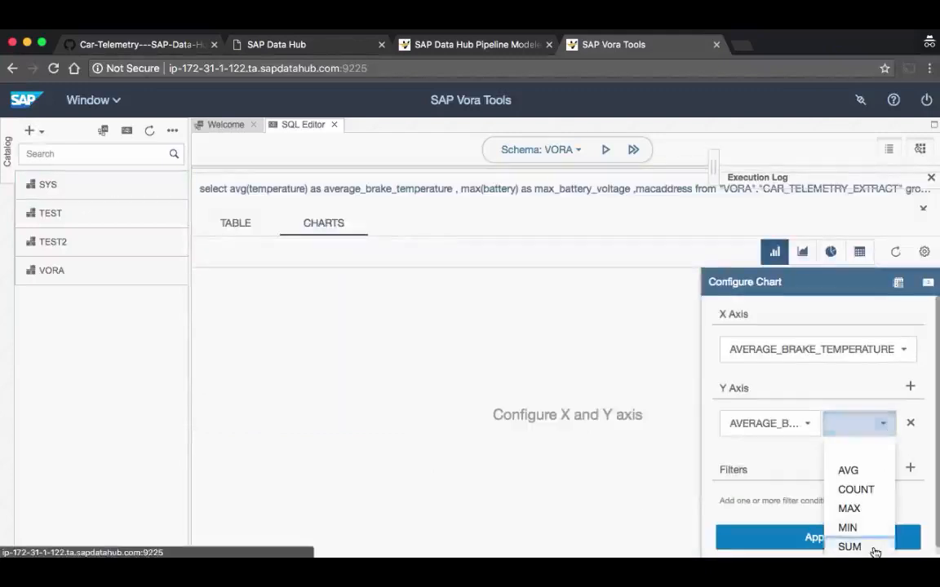
pyautogui.click(866, 547)
pyautogui.click(908, 349)
pyautogui.click(826, 416)
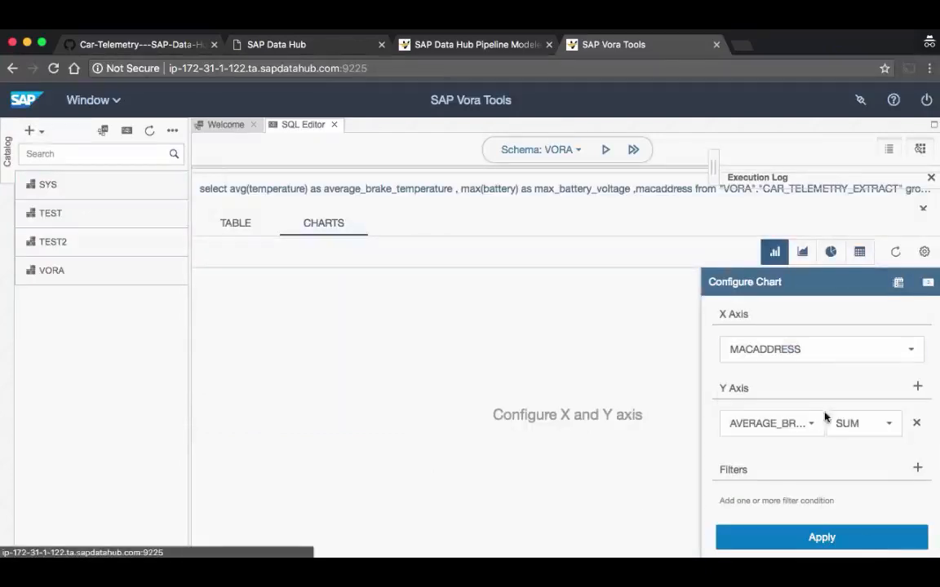
pyautogui.click(843, 545)
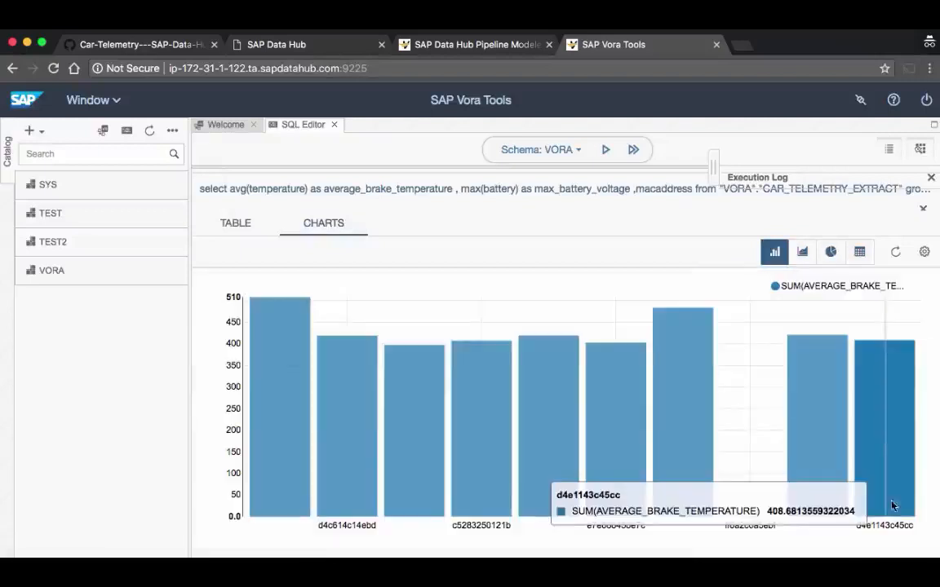
pyautogui.scroll(3, 537, 196)
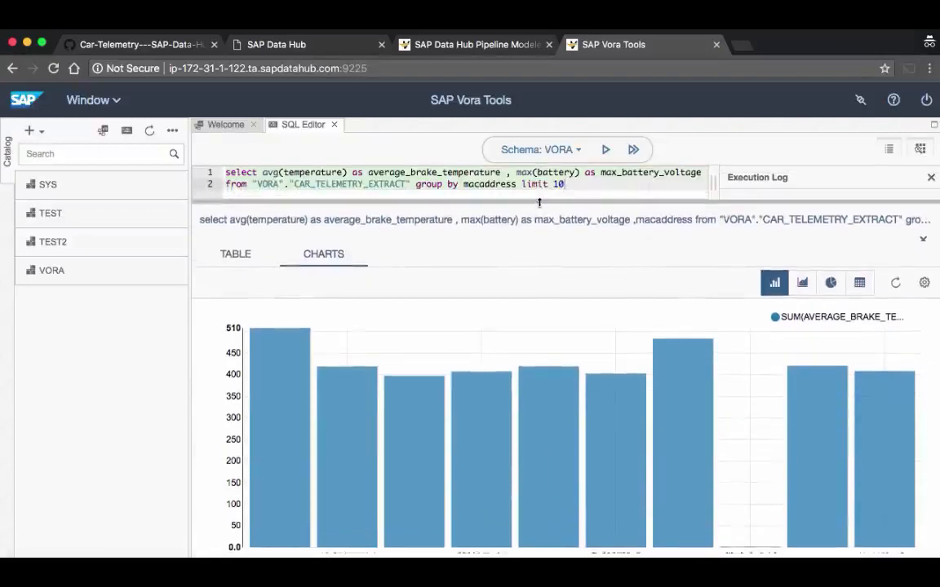
# - Switch to SAP Data Hub, browse the Vora catalog's VORA schema in Discovery and view the metadata of CAR_TELEMETRY_EXTRACT
pyautogui.click(277, 42)
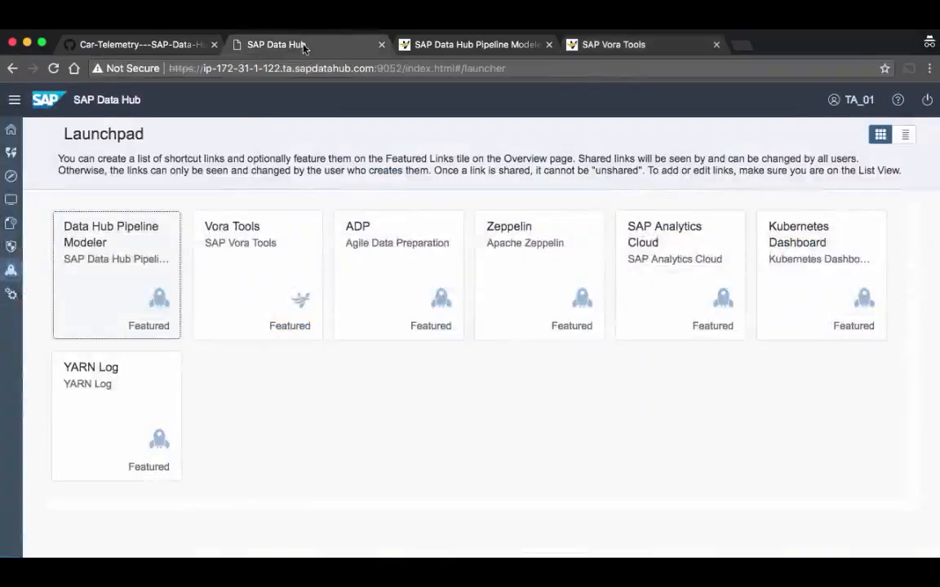
pyautogui.click(12, 175)
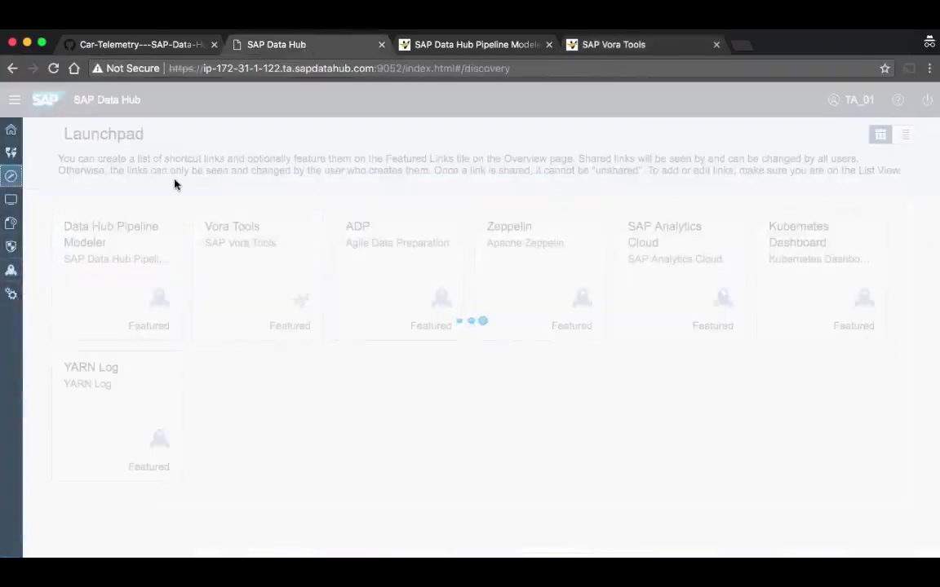
pyautogui.click(109, 306)
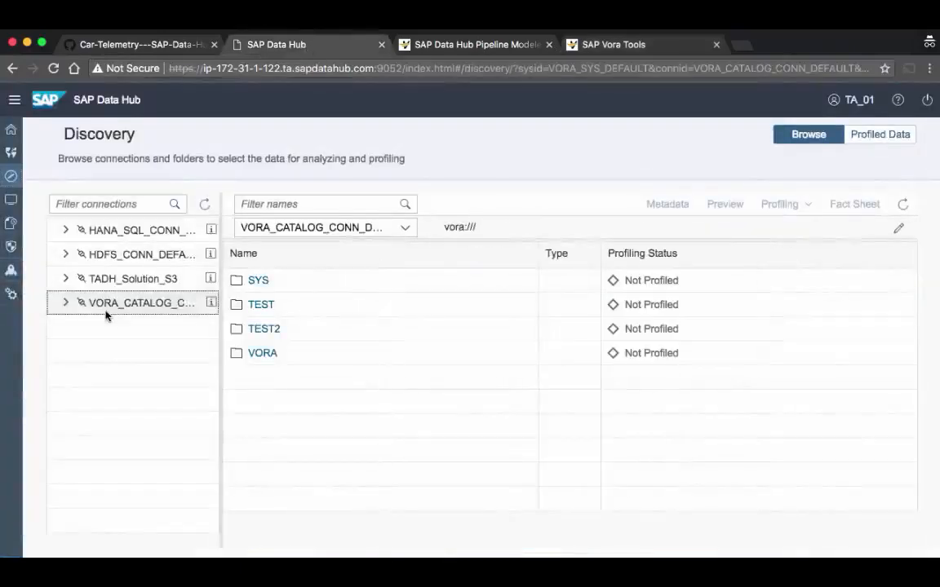
pyautogui.click(262, 354)
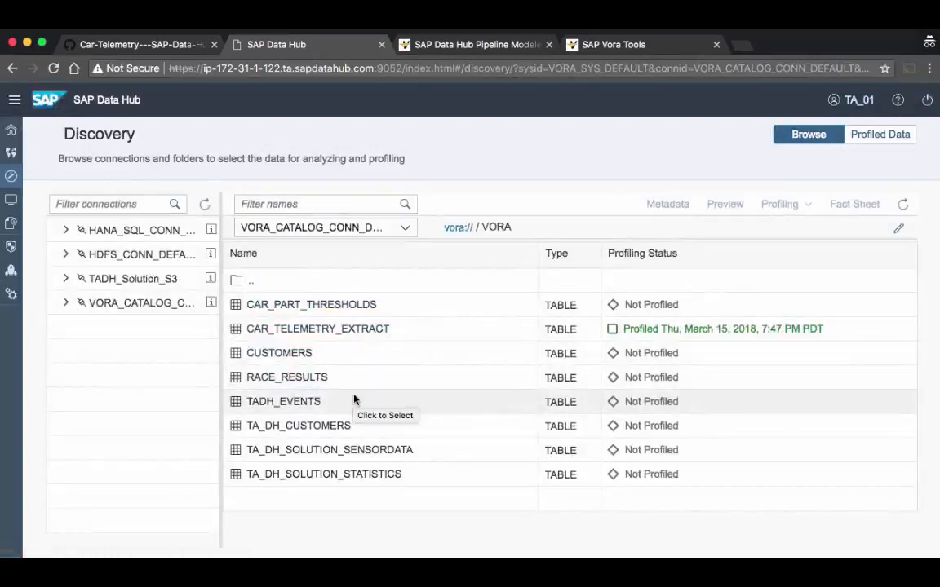
pyautogui.click(368, 328)
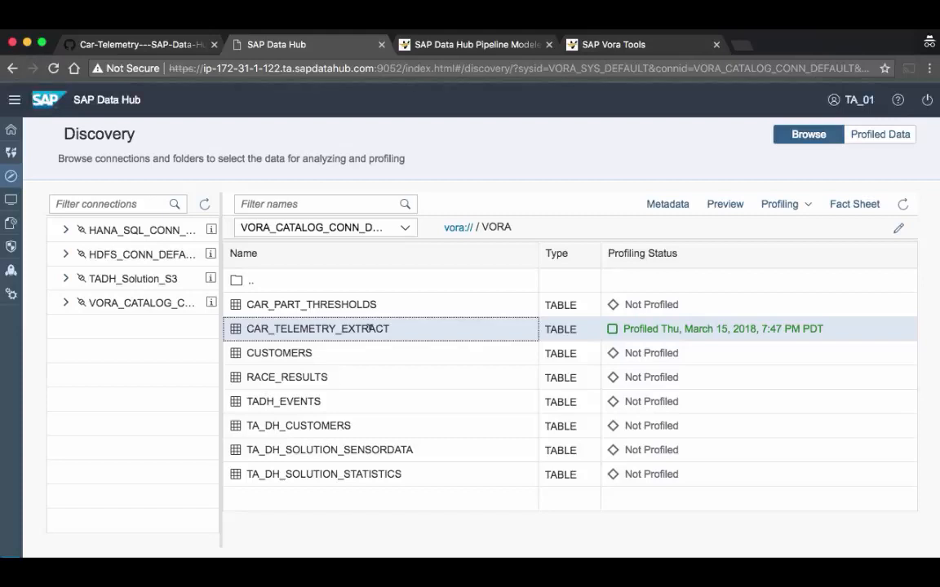
pyautogui.click(681, 203)
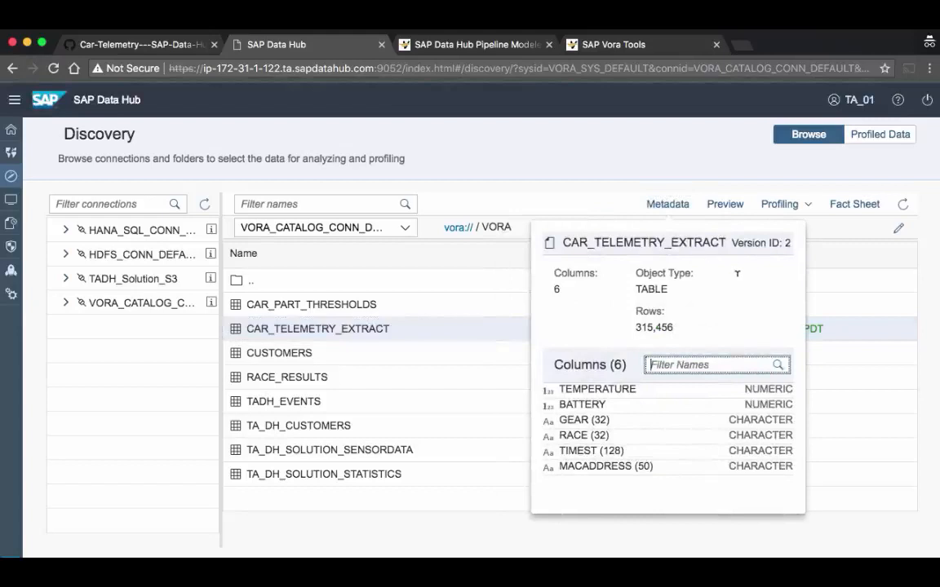
# - Start profiling the CAR_TELEMETRY_EXTRACT table
pyautogui.click(396, 332)
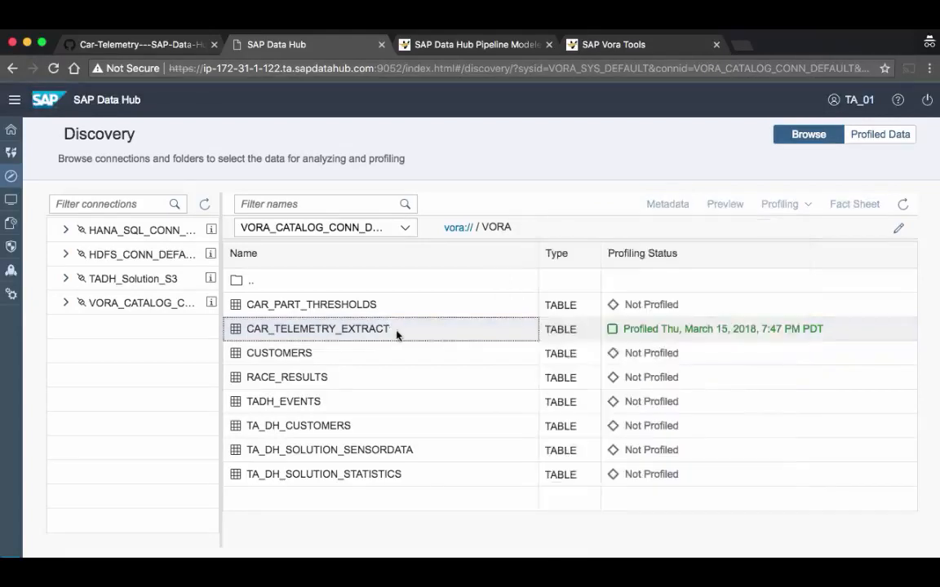
pyautogui.click(783, 204)
pyautogui.click(797, 226)
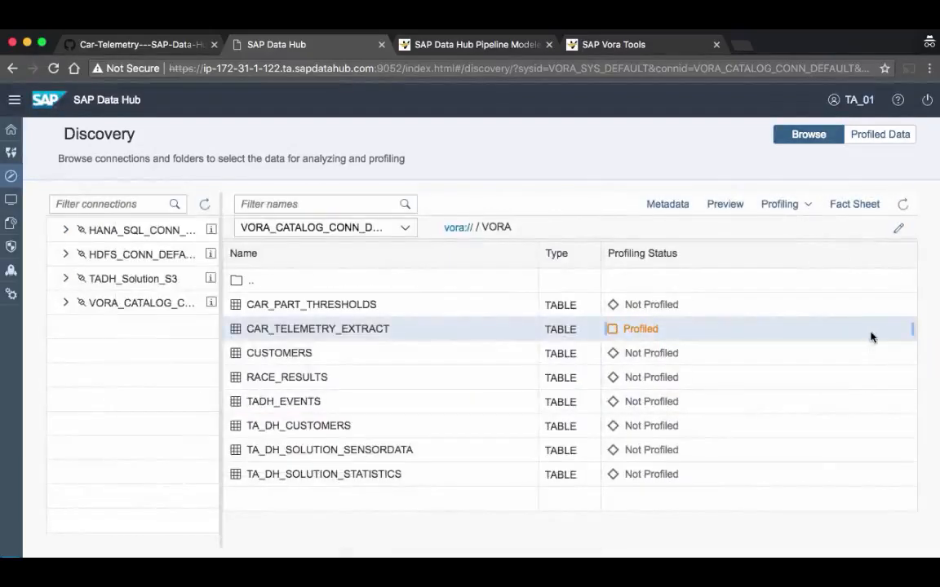
# - Load the fact sheet for CAR_TELEMETRY_EXTRACT and examine the TEMPERATURE column's distinct values
pyautogui.click(535, 404)
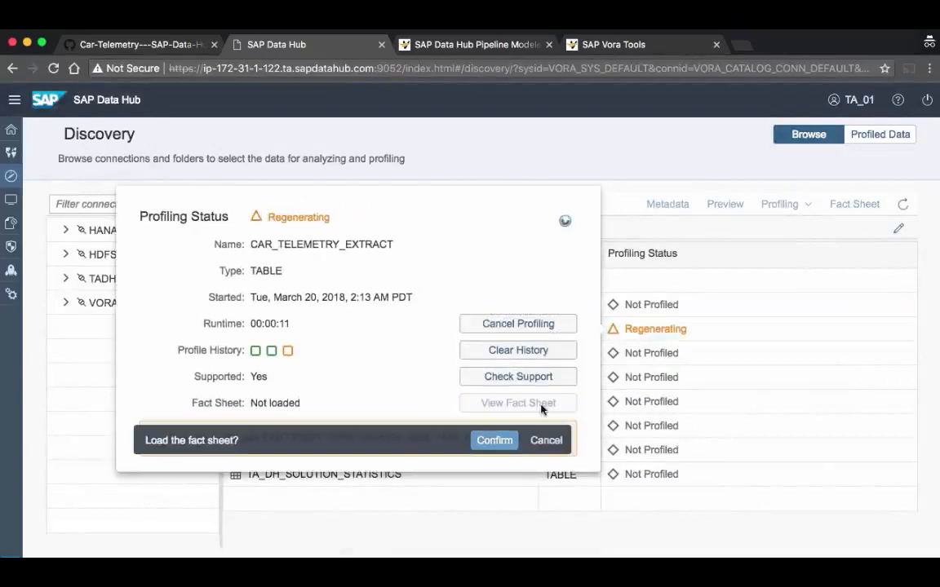
pyautogui.click(492, 440)
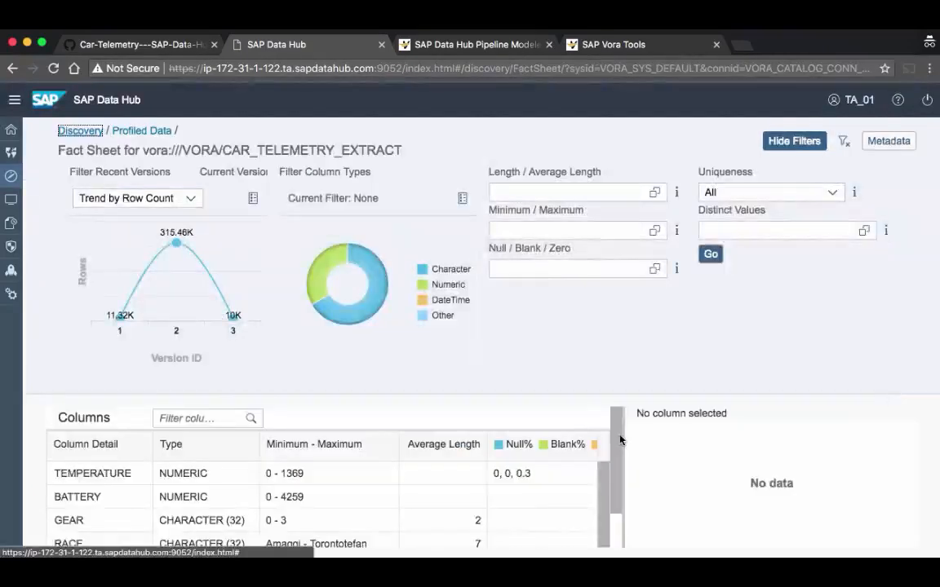
pyautogui.scroll(-2, 621, 445)
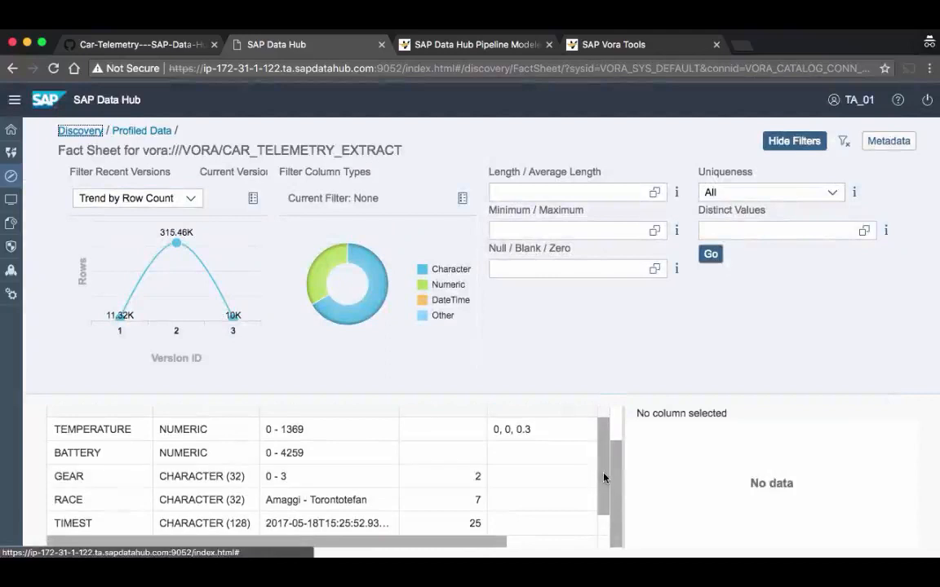
pyautogui.click(210, 430)
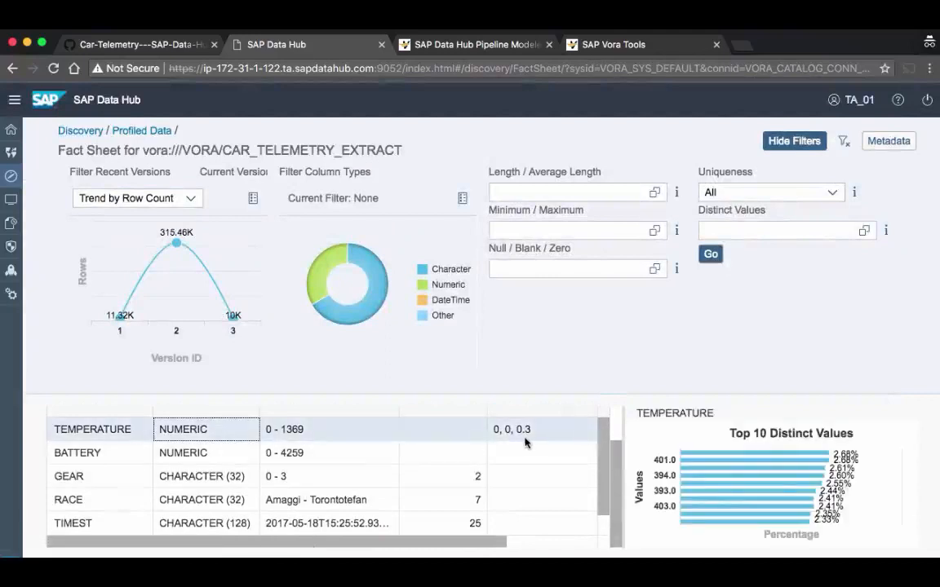
# - Open ip-172-31-1-122.ta.sapdatahub.com:8000/sap/hana/ide/ in a new browser tab
pyautogui.click(744, 47)
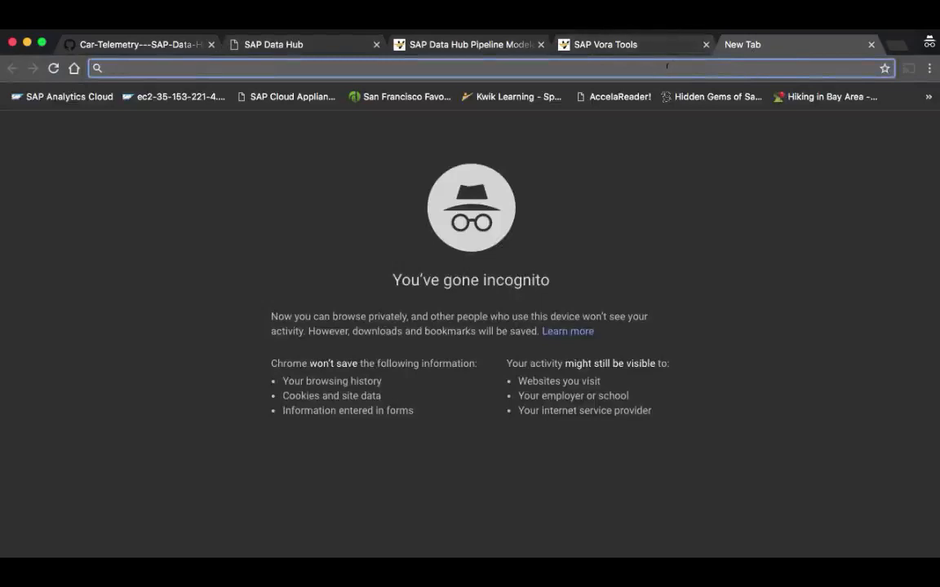
pyautogui.write('https://ip-172-31-1-122.ta.sapdatahub.com:8000/sap/hana/ide/')
pyautogui.press('Return')
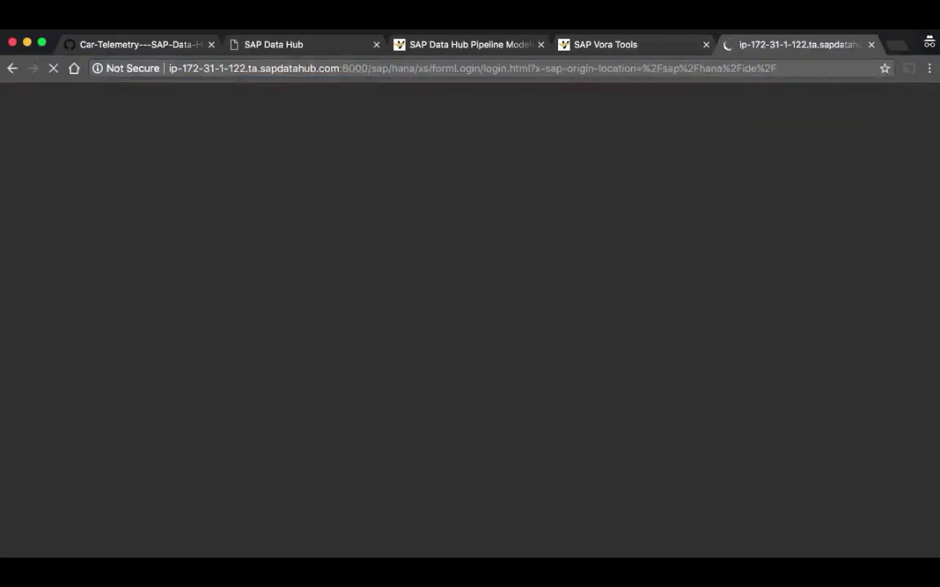
# - Log on to SAP HANA as SYSTEM with the account password
pyautogui.write('SYSTEM')
pyautogui.press('Tab')
pyautogui.write('•••••••')
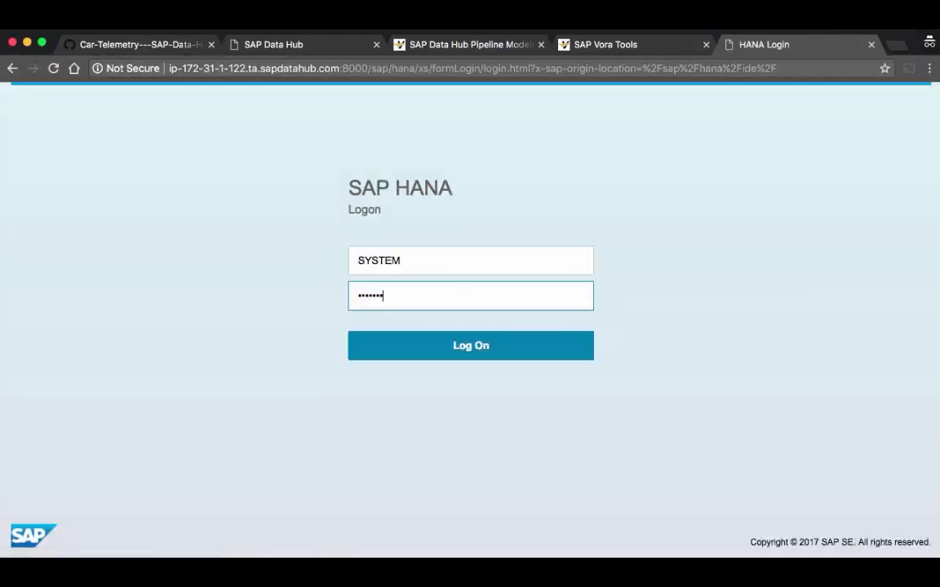
pyautogui.press('Return')
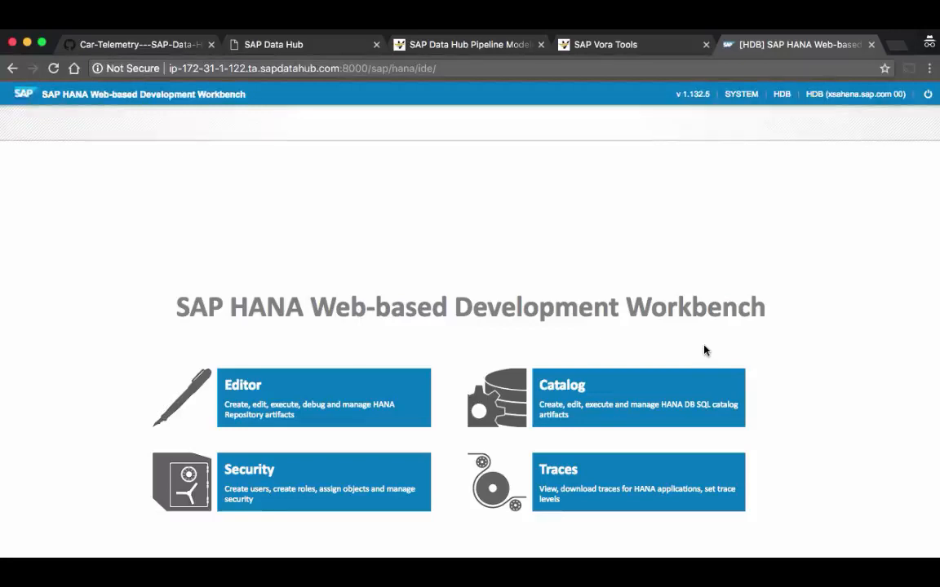
# - Open the HANA workbench Catalog and display the content of the MAKT table in the SAPHE4 schema
pyautogui.click(667, 393)
pyautogui.click(10, 157)
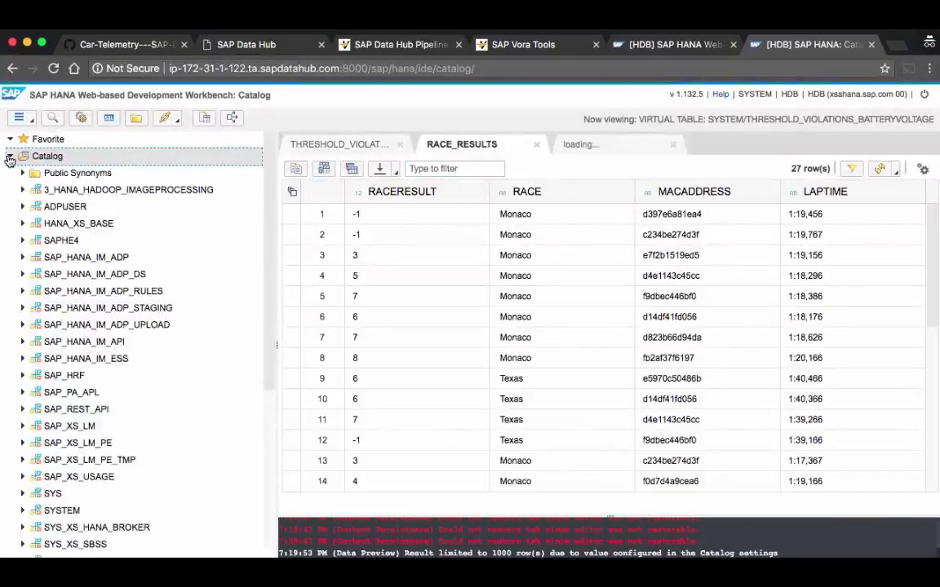
pyautogui.click(22, 241)
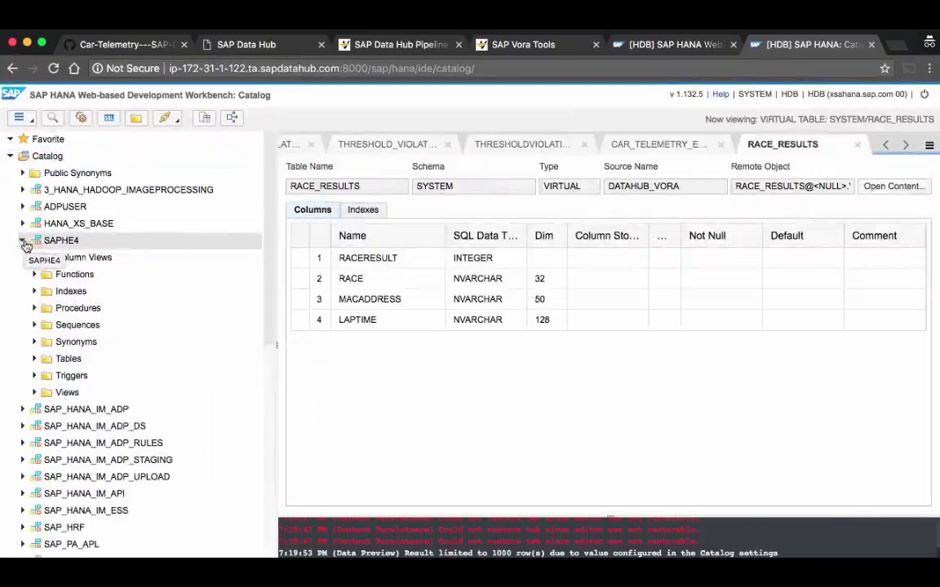
pyautogui.click(35, 359)
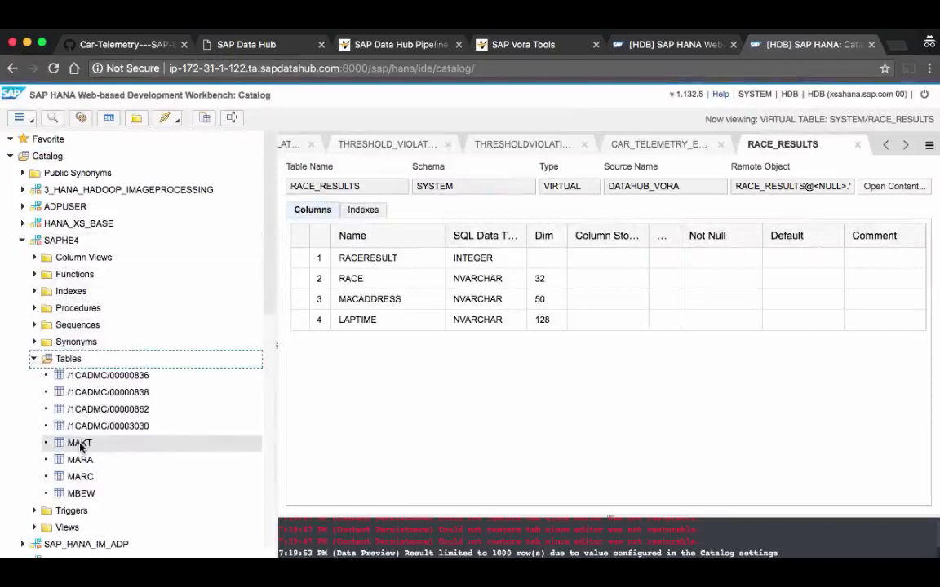
pyautogui.rightClick(81, 447)
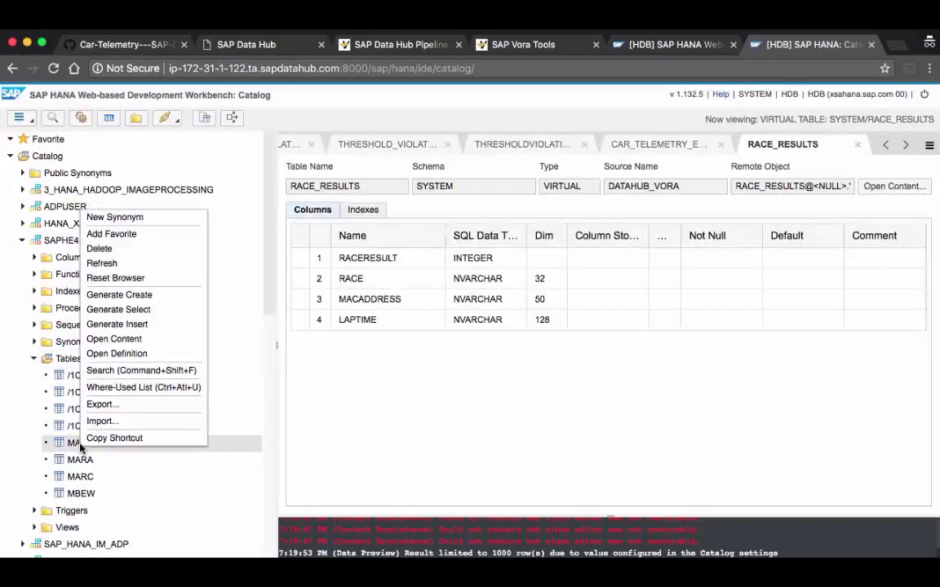
pyautogui.click(119, 338)
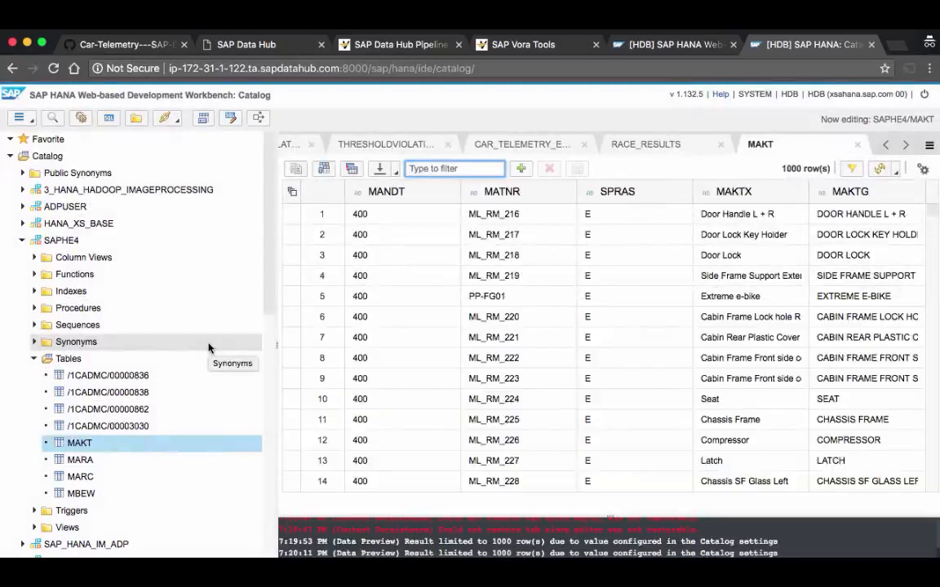
pyautogui.press('super+t')
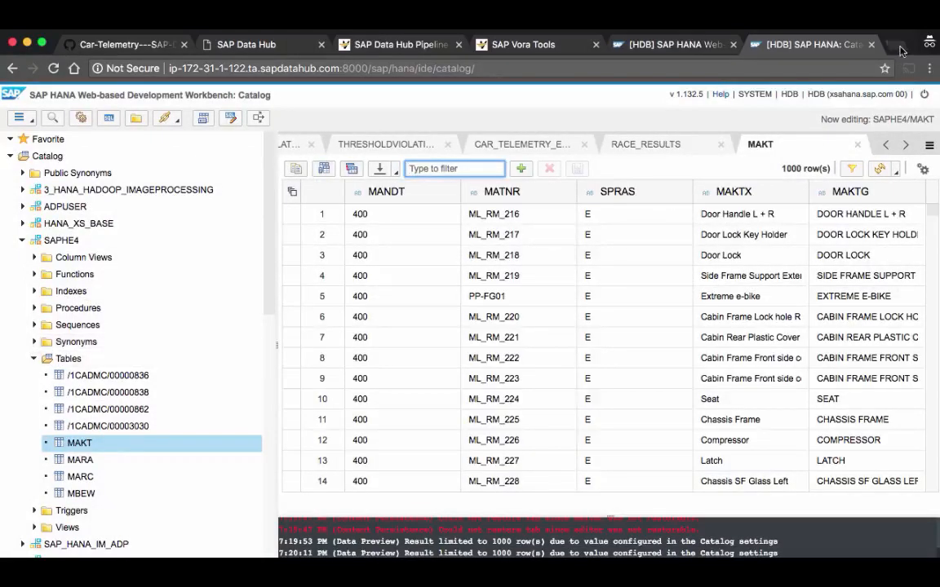
pyautogui.write('https://ip-172-31-1-122.ta.sapdatahub.com:9037/watt/index.html')
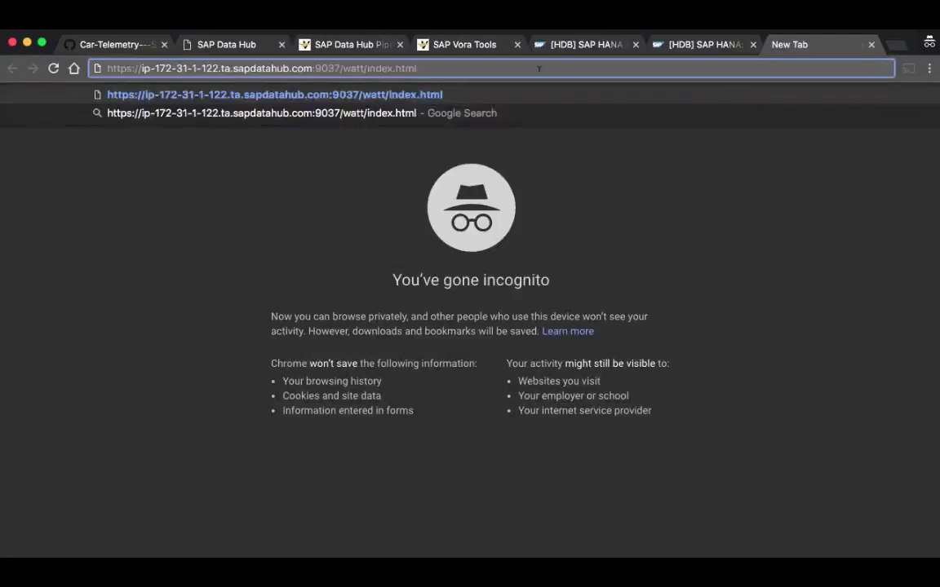
pyautogui.press('Return')
# - Log on to the SAP Data Hub Modeler as TA_01 with the account password
pyautogui.write('TA_01')
pyautogui.click(496, 245)
pyautogui.write('•••••••')
pyautogui.press('Return')
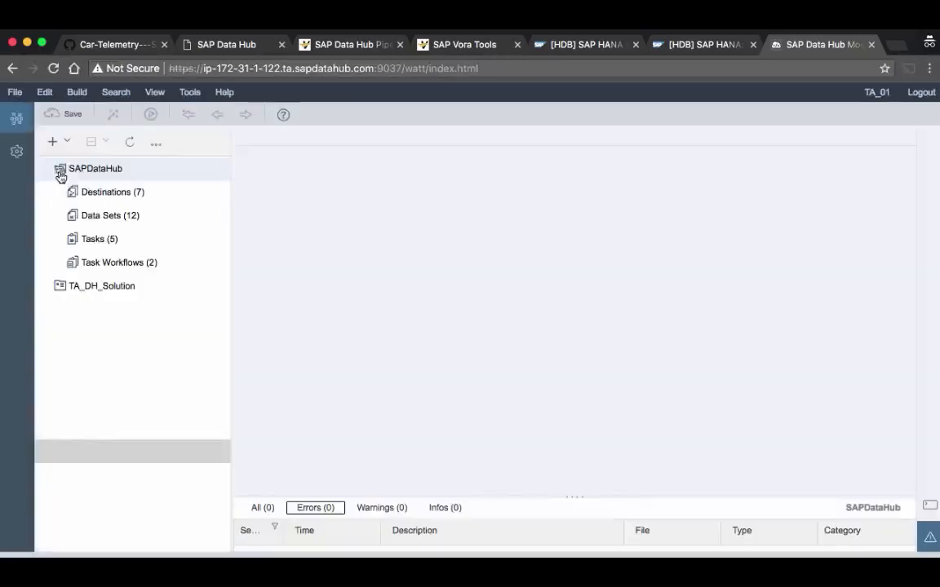
# - Expand the SAPDataHub project's data sets and preview the data of B_HDFS_MAT_BASIC
pyautogui.click(73, 216)
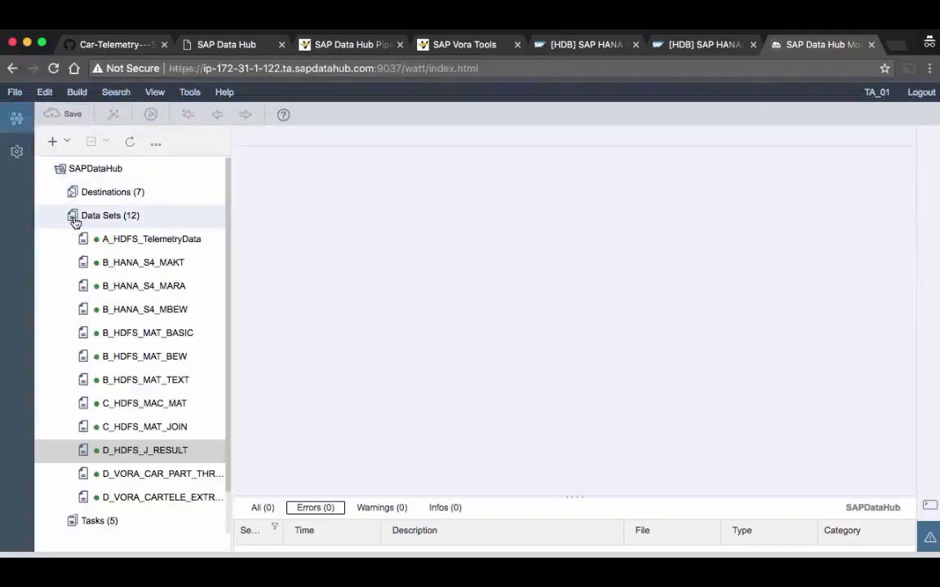
pyautogui.click(140, 339)
pyautogui.rightClick(141, 336)
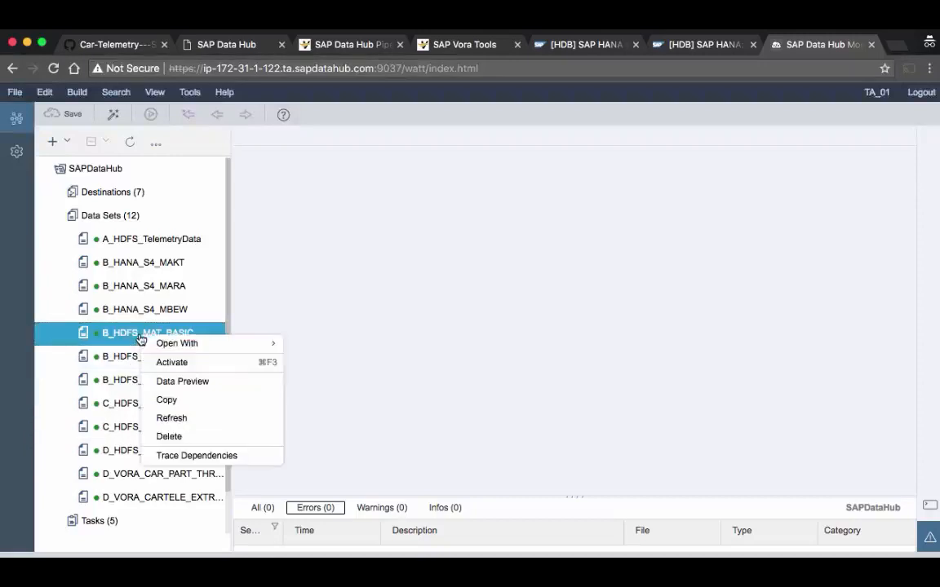
pyautogui.click(184, 383)
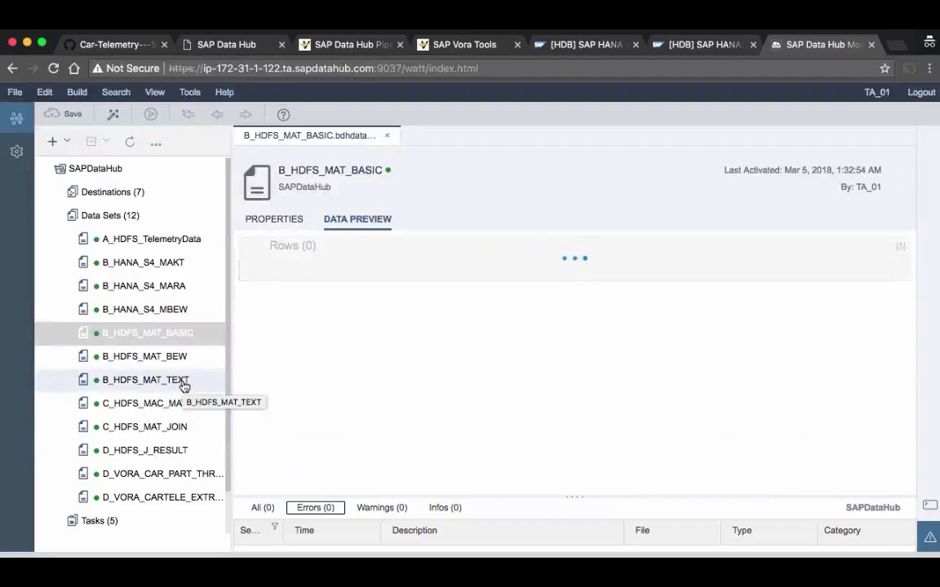
# - Preview the data of the B_HDFS_MAT_TEXT and B_HDFS_MAT_BEW data sets
pyautogui.click(129, 384)
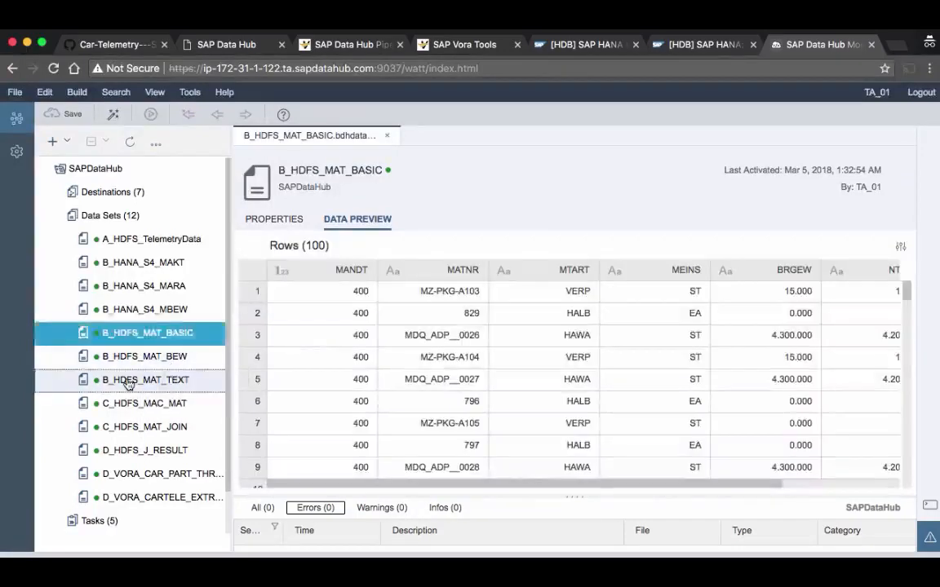
pyautogui.rightClick(128, 384)
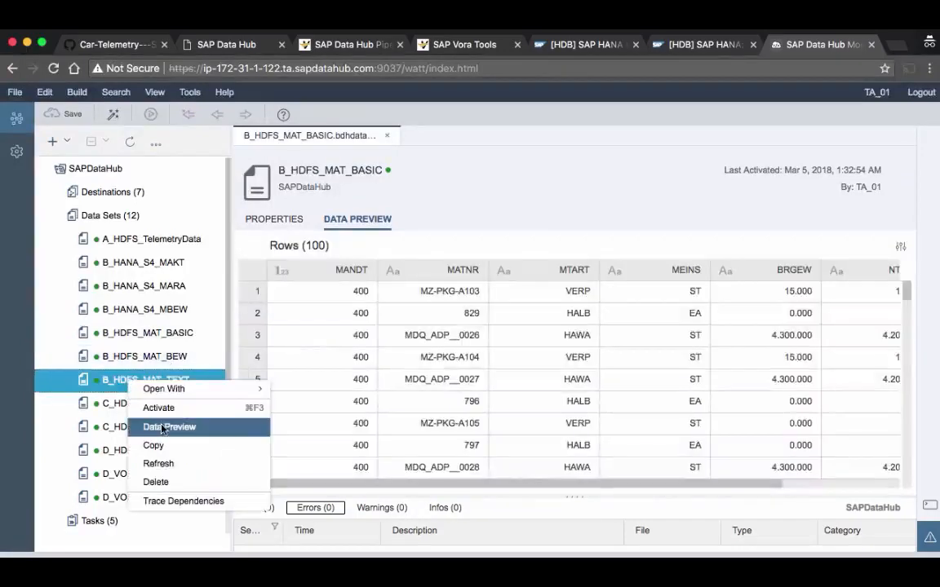
pyautogui.click(162, 429)
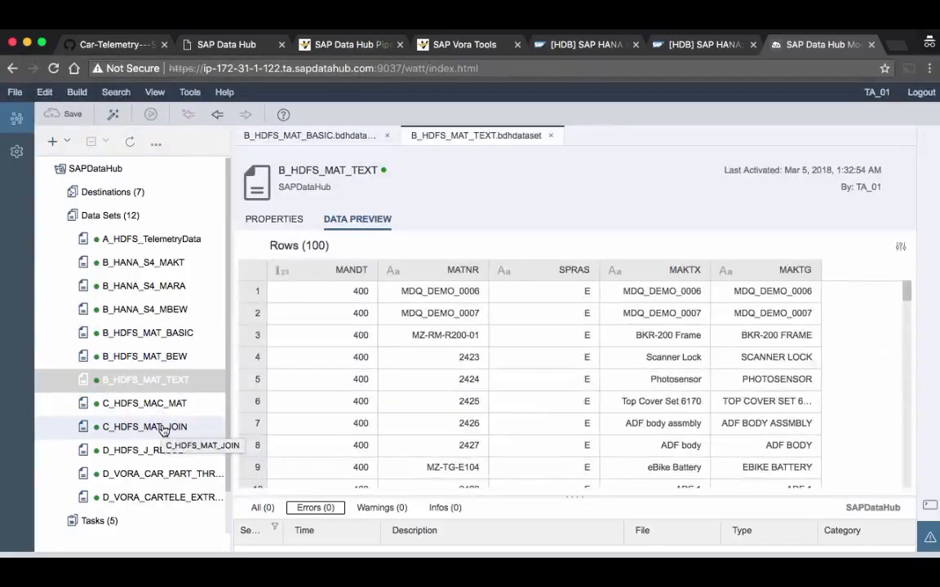
pyautogui.click(139, 358)
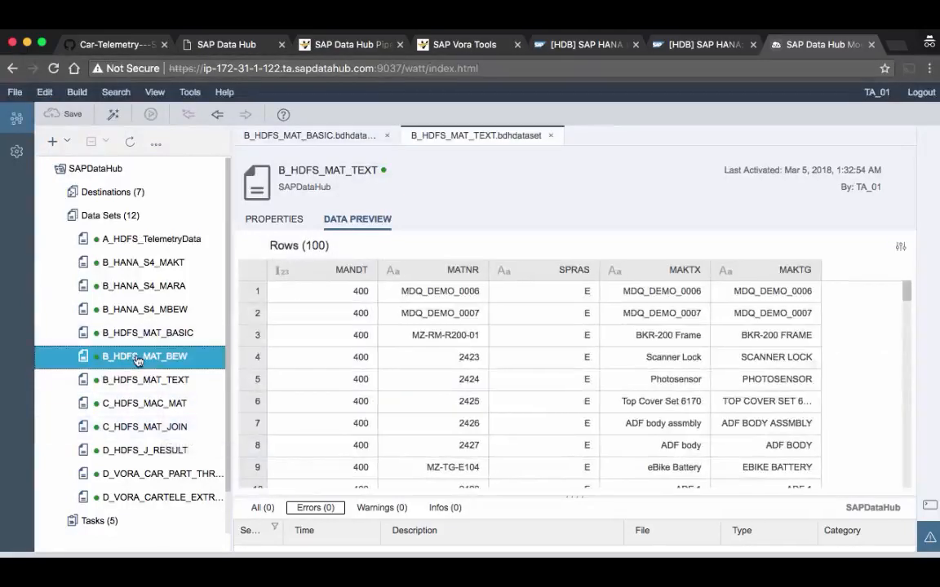
pyautogui.rightClick(139, 362)
pyautogui.click(171, 404)
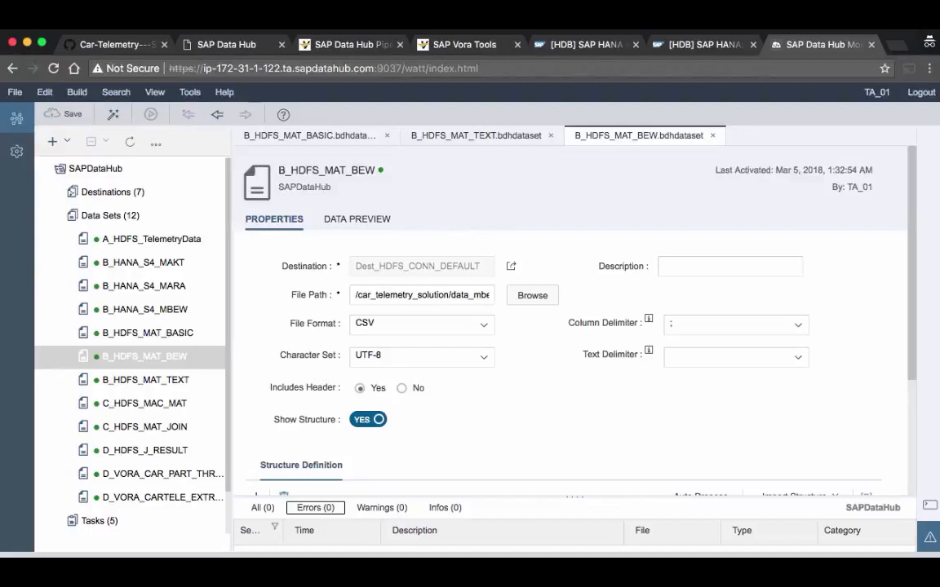
# - View the Join node's settings in the C_HDFS_MAT_JOINT task's flowgraph and execute the task
pyautogui.moveTo(228, 398); pyautogui.dragTo(224, 504)
pyautogui.doubleClick(92, 480)
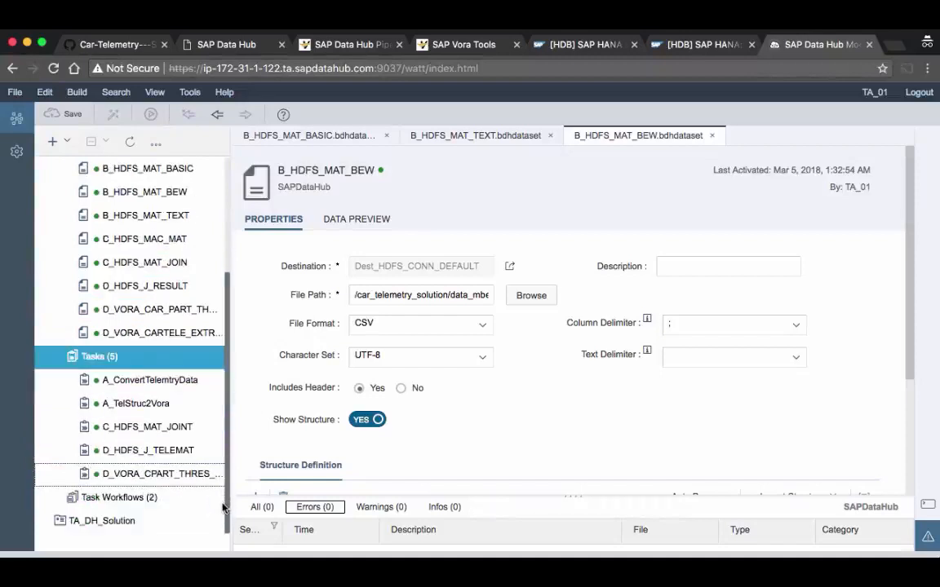
pyautogui.click(151, 433)
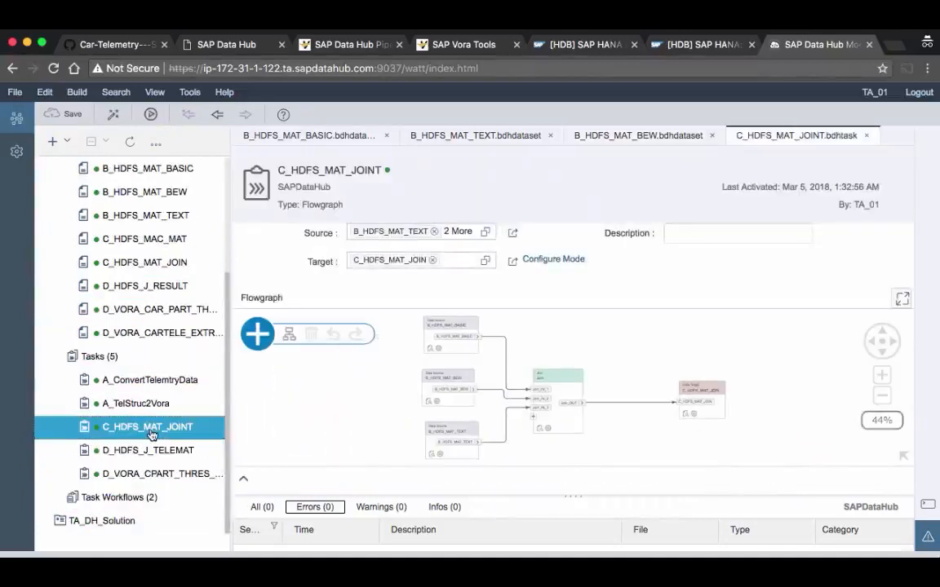
pyautogui.click(548, 429)
pyautogui.click(179, 139)
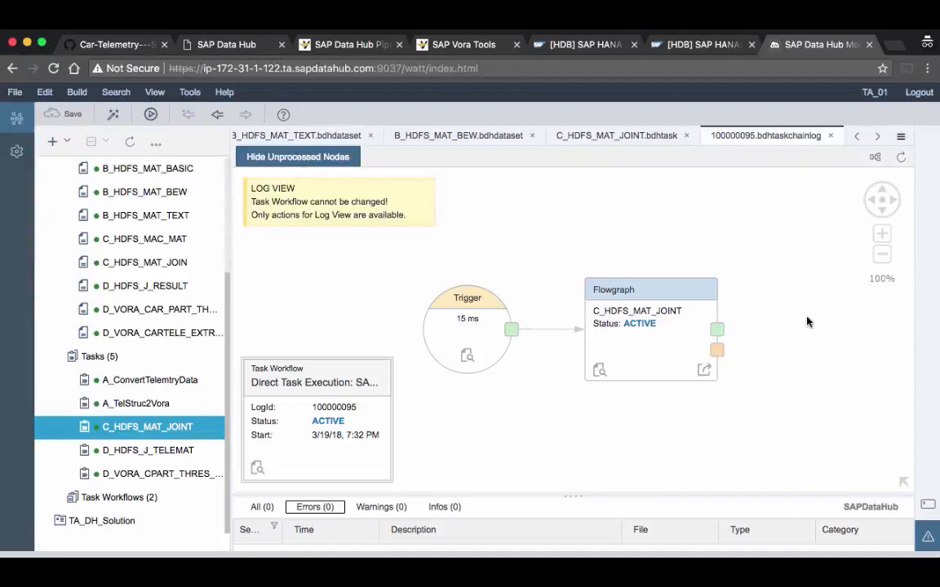
# - Preview the data of the C_HDFS_MAT_JOIN data set
pyautogui.click(163, 262)
pyautogui.rightClick(167, 263)
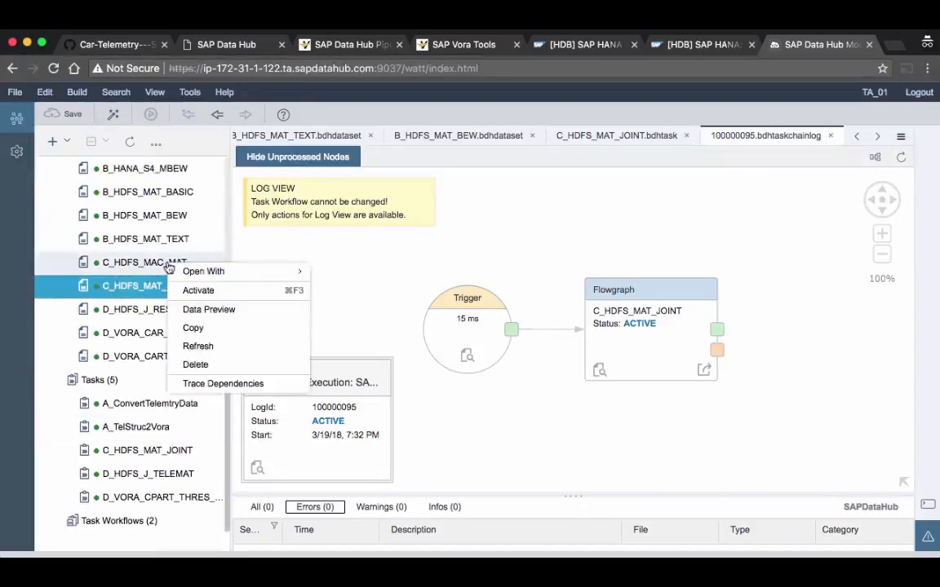
pyautogui.click(213, 309)
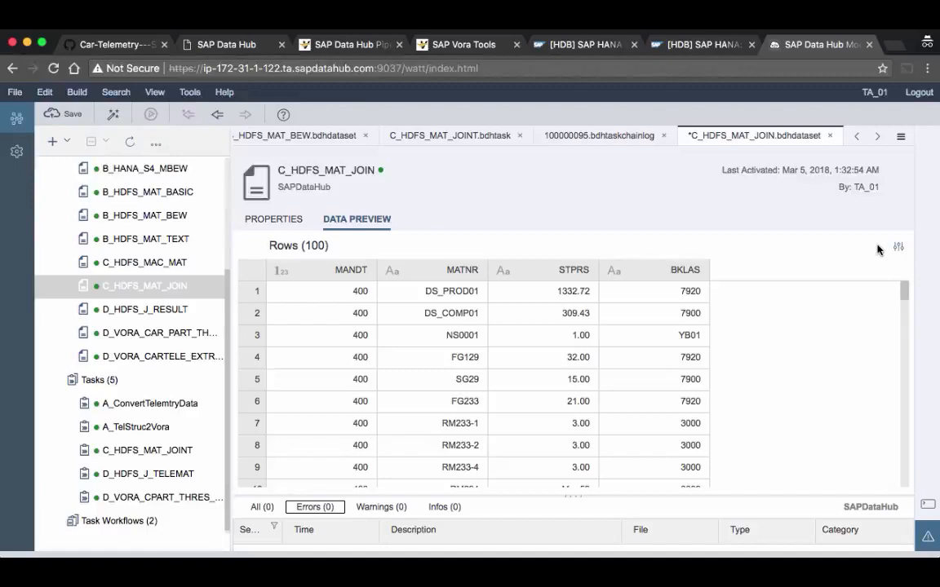
# - Open and execute the D_HDFS_J_TELEMAT task, and preview the data of the D_HDFS_J_RESULT data set
pyautogui.click(147, 476)
pyautogui.doubleClick(146, 477)
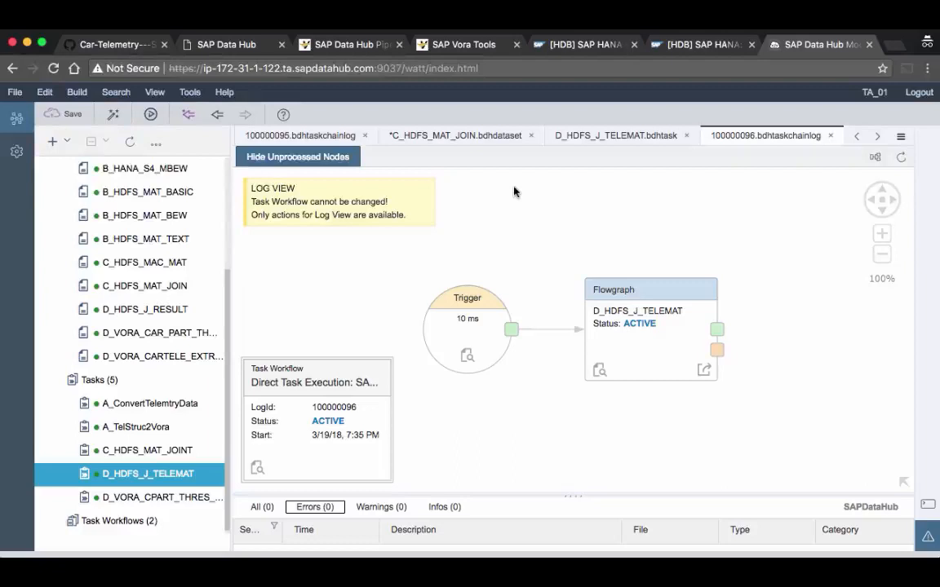
pyautogui.rightClick(163, 310)
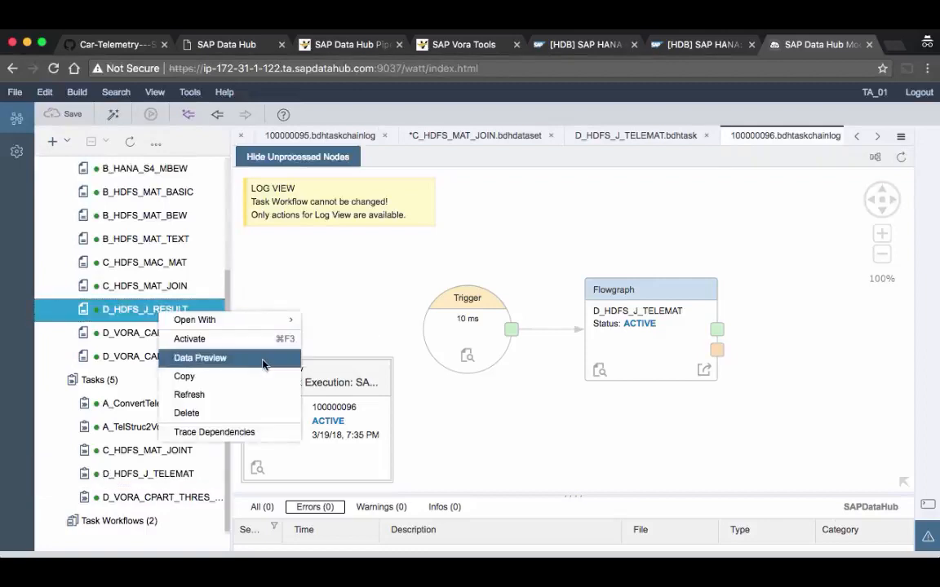
pyautogui.click(263, 363)
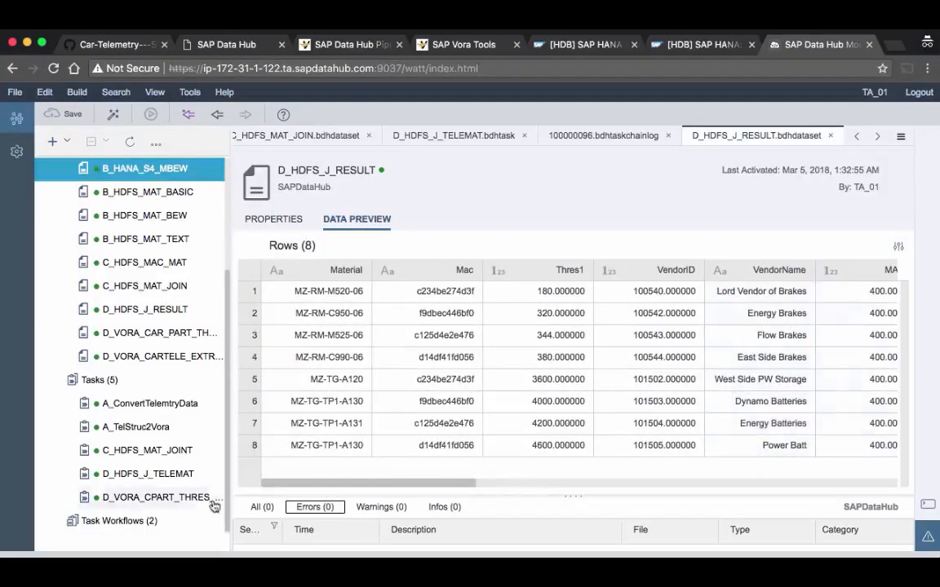
# - Open the D_VORA_CPART_THRES_PROJ task to view its flowgraph
pyautogui.click(186, 500)
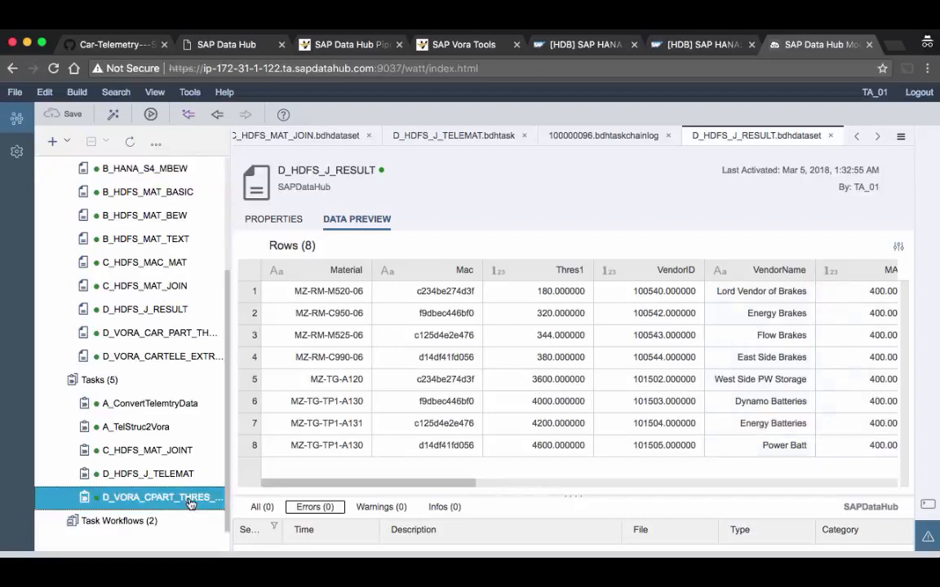
pyautogui.doubleClick(187, 499)
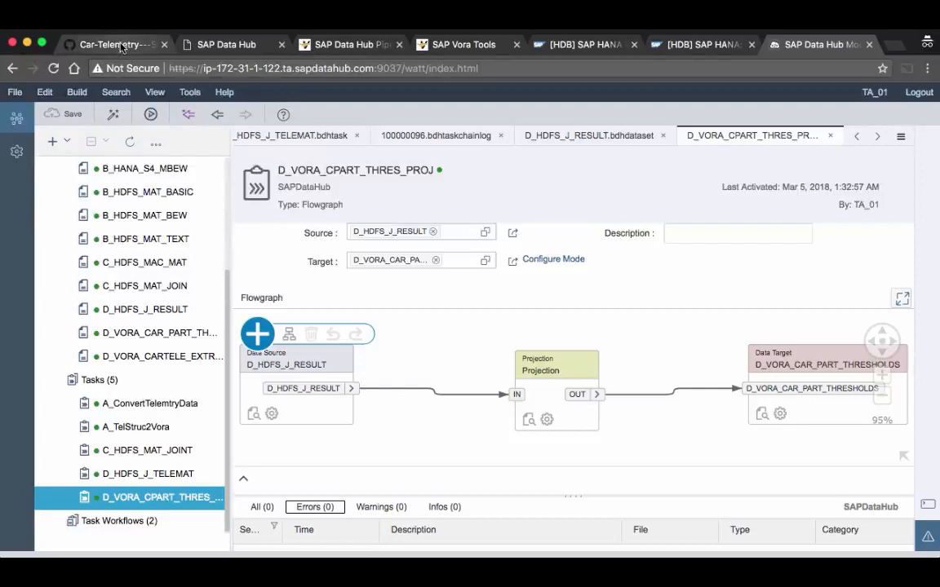
# - In SAP Vora Tools, paste the copied create view Threshold_Violations statement joining CAR_TELEMETRY_EXTRACT and CAR_PART_THRESHOLDS below the existing query and run only that statement
pyautogui.click(462, 44)
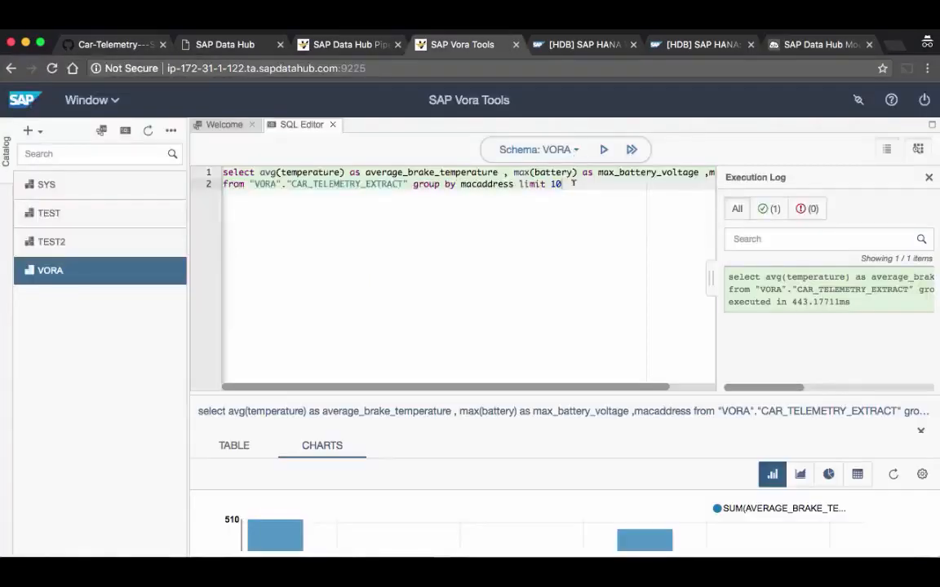
pyautogui.click(573, 183)
pyautogui.press('Return')
pyautogui.press('Return')
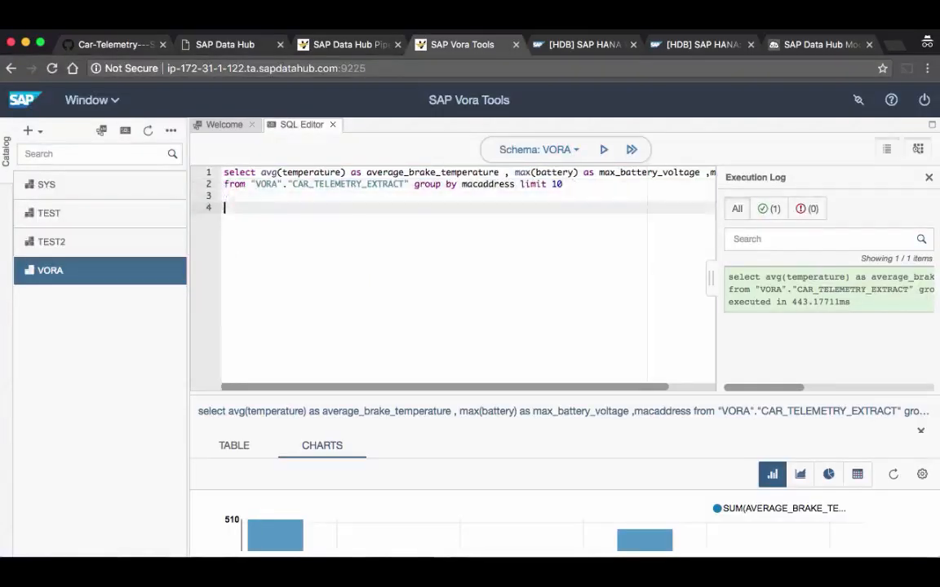
pyautogui.rightClick(236, 205)
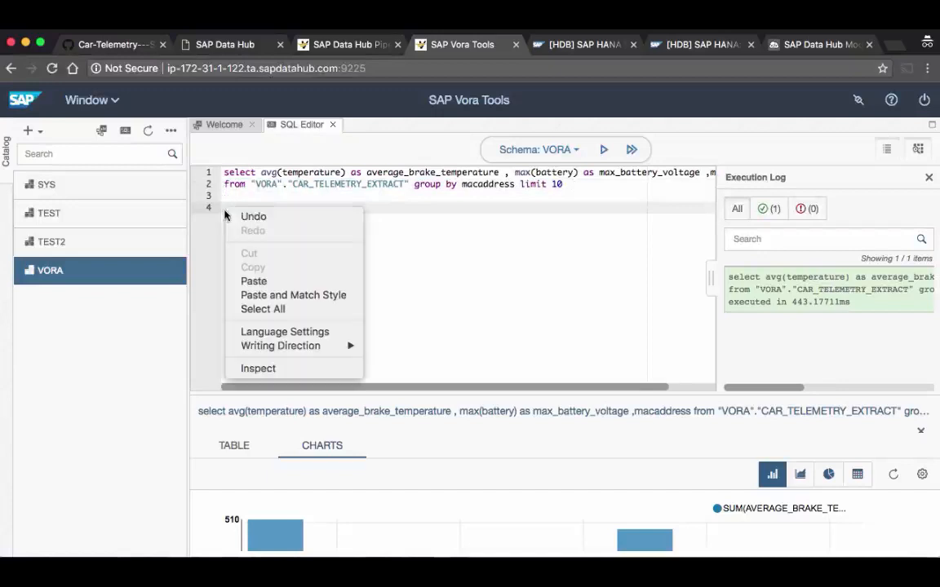
pyautogui.click(254, 279)
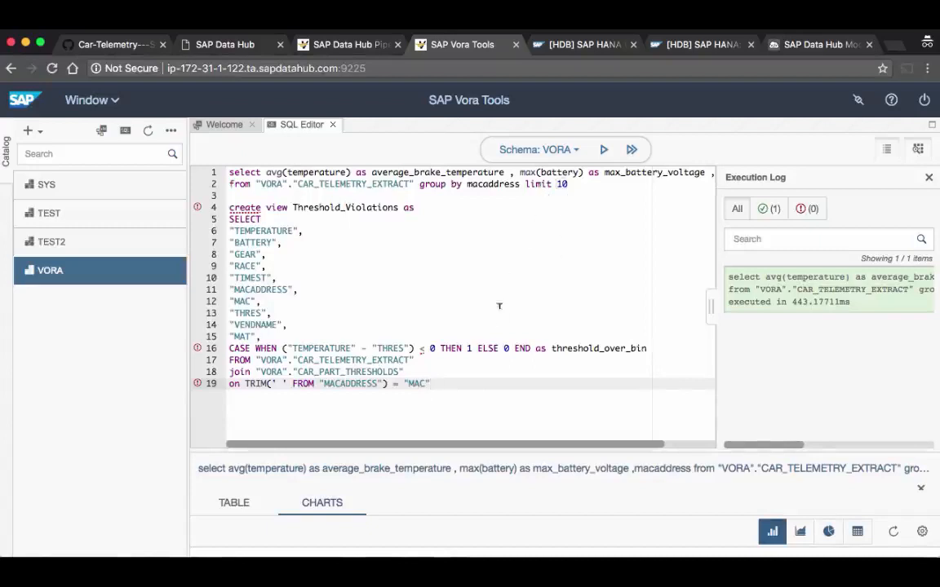
pyautogui.moveTo(430, 383); pyautogui.dragTo(229, 207)
pyautogui.click(604, 149)
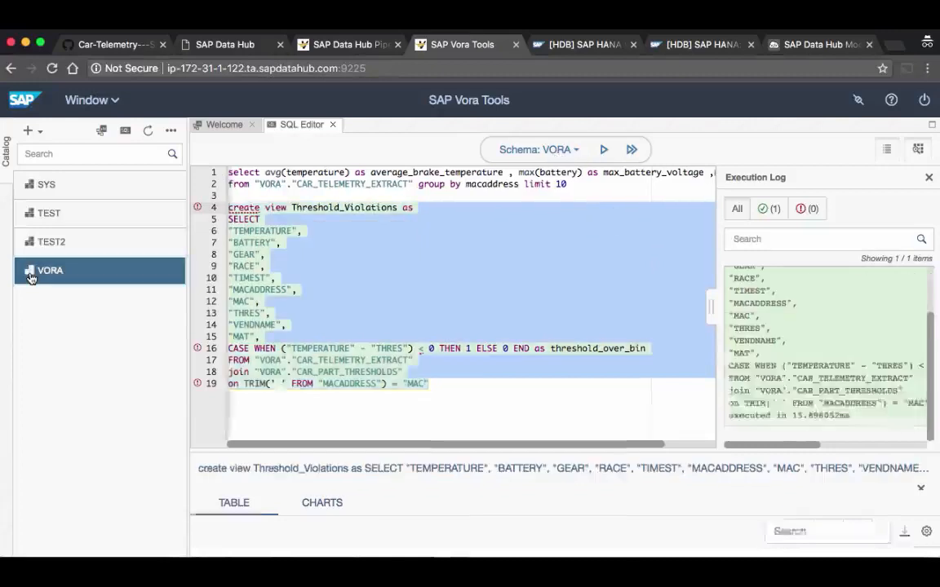
# - Expand the VORA schema in the catalog and open the threshold violations view for voltage
pyautogui.click(31, 272)
pyautogui.scroll(-1, 86, 354)
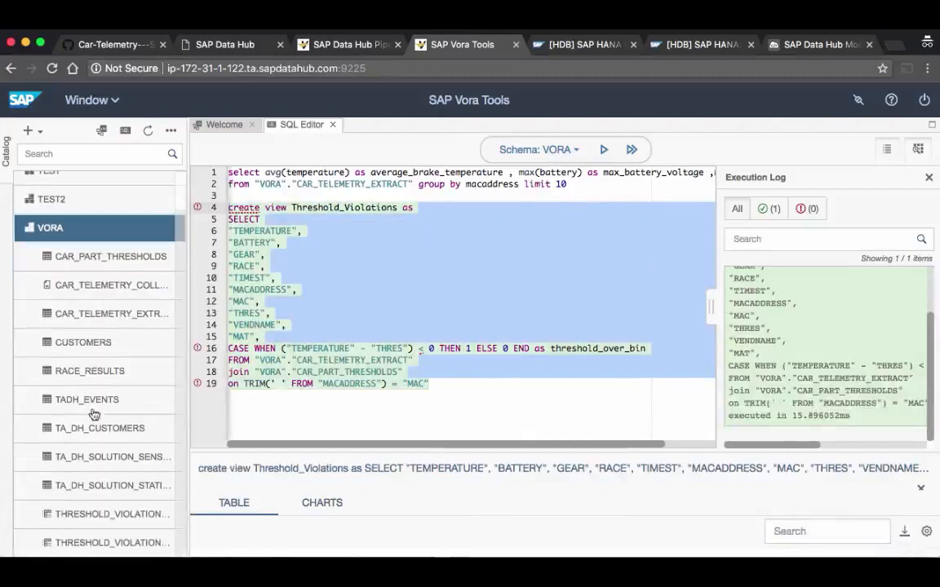
pyautogui.click(103, 515)
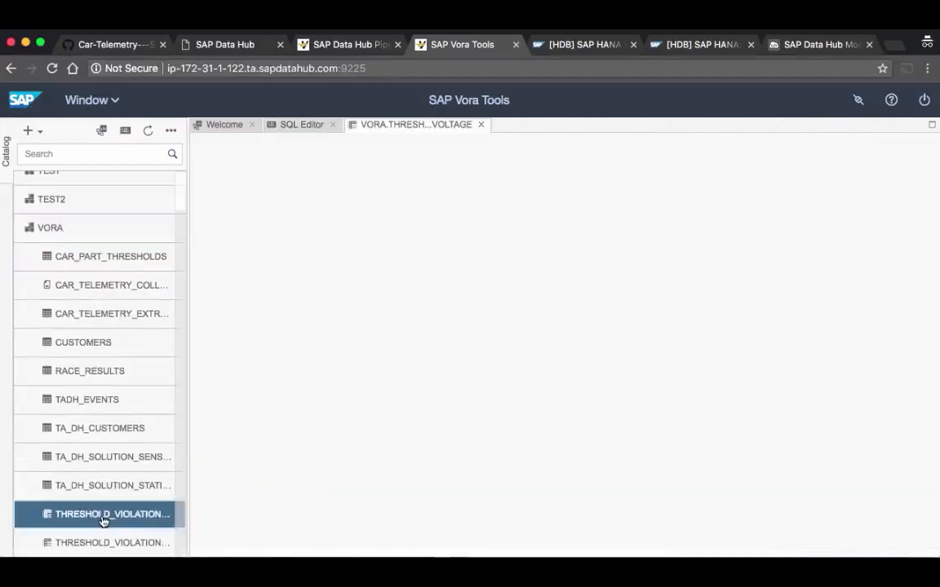
# - Preview the data of the THRESHOLD_VIOLATIONS_BATTERYVOLTAGE view in the VORA schema
pyautogui.rightClick(103, 522)
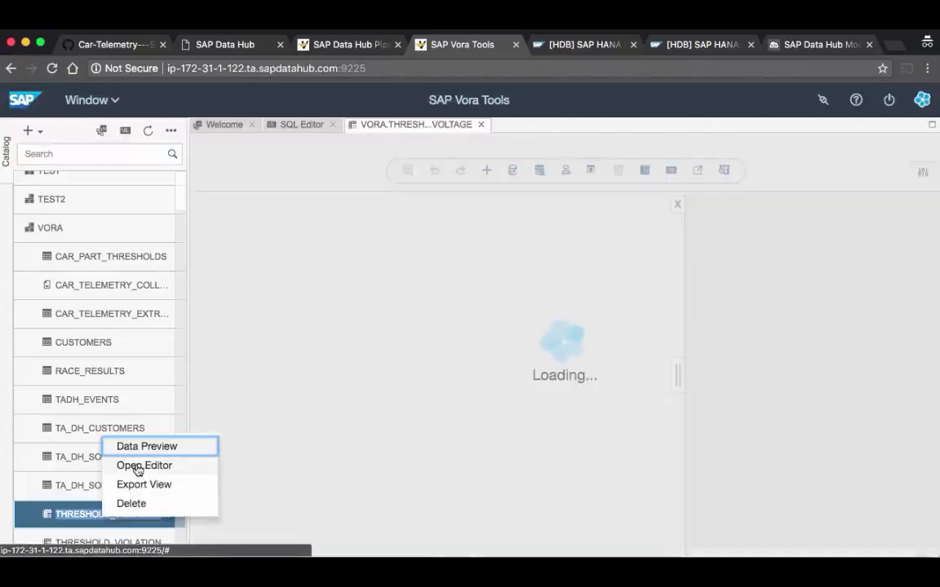
pyautogui.click(139, 448)
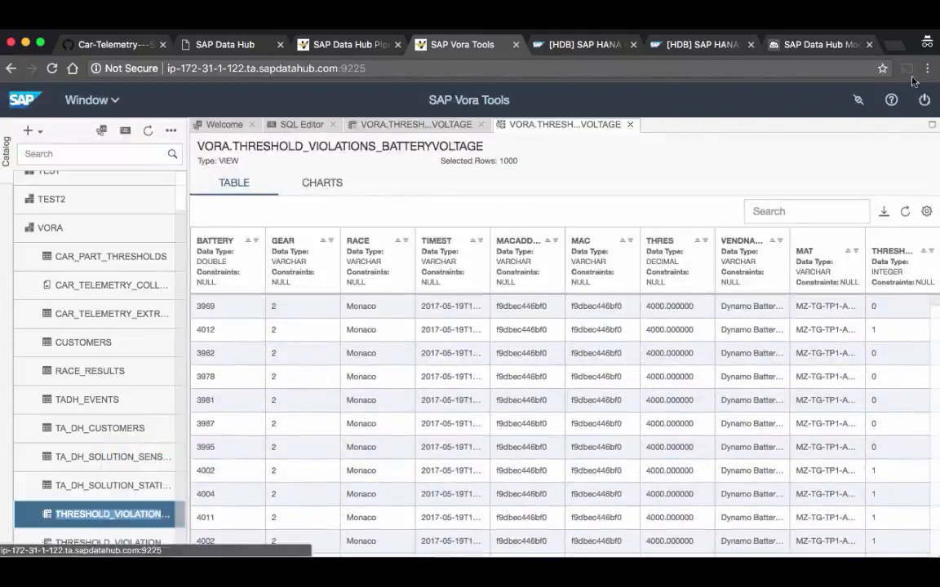
# - Open the TelemetryAnomaly service in SAP OData Explorer in a new browser tab and view the BatteryVoltageViolations and BrakeTemperatureViolations entities
pyautogui.click(896, 44)
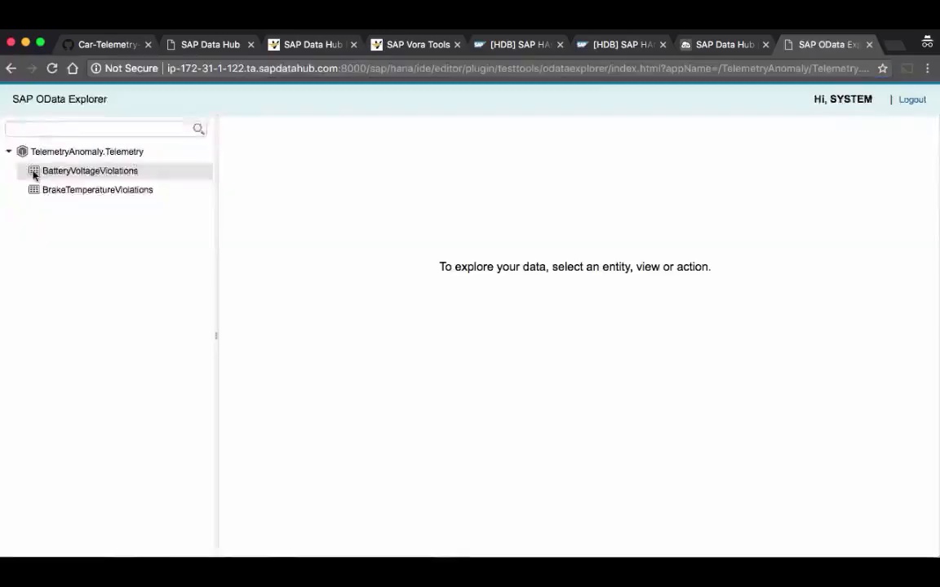
pyautogui.click(35, 172)
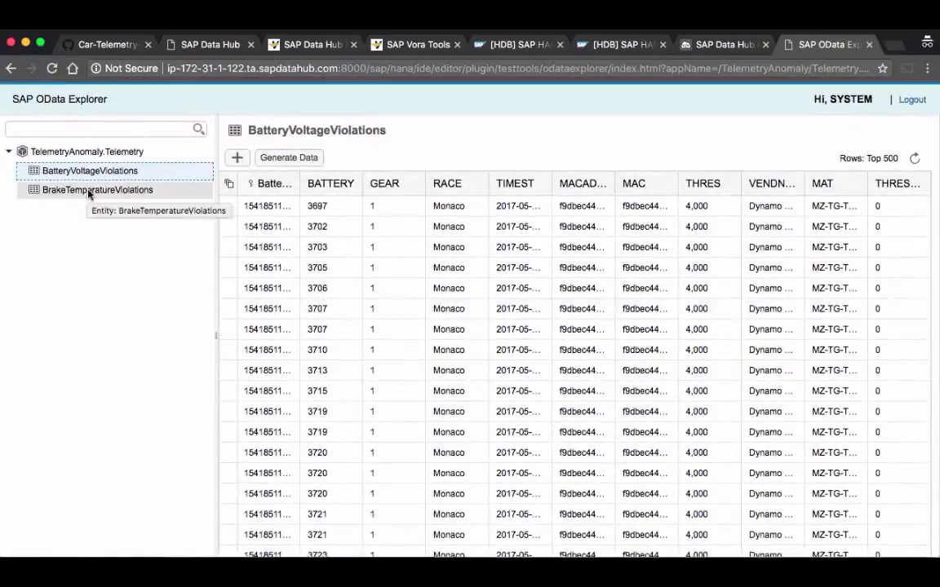
pyautogui.click(88, 189)
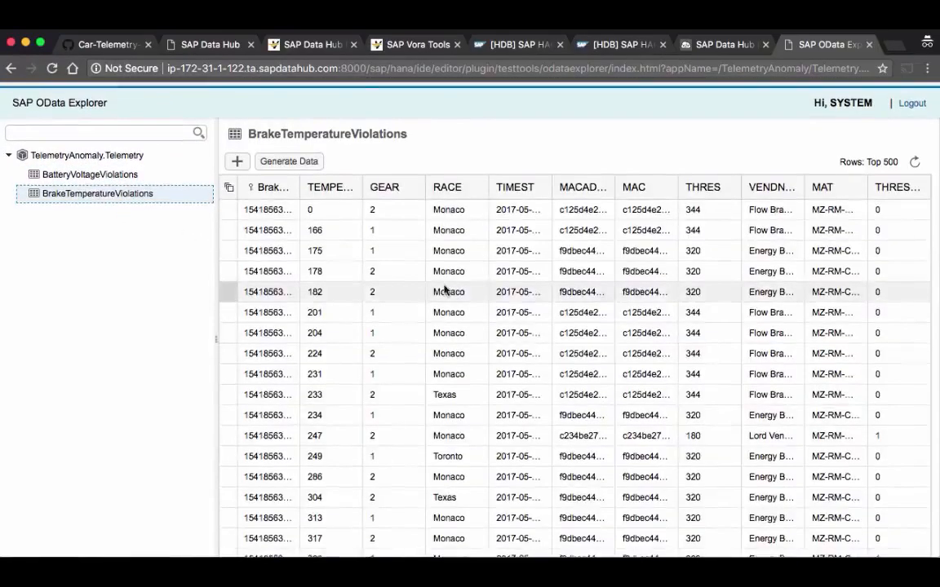
# - Open the car telemetry dashboard in a new browser tab and log on to SAP Cloud Platform with the saved user name and password
pyautogui.press('super+t')
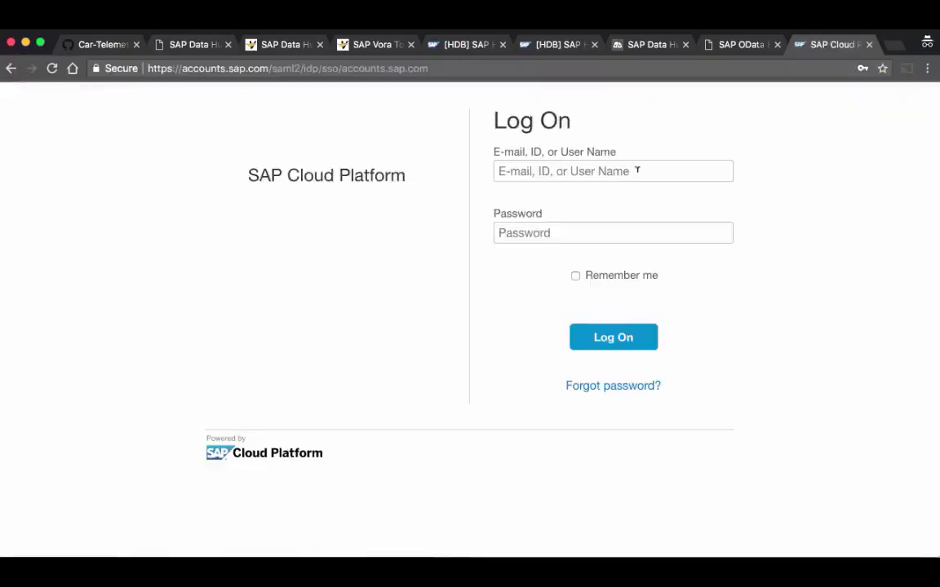
pyautogui.click(619, 170)
pyautogui.click(624, 194)
pyautogui.press('Return')
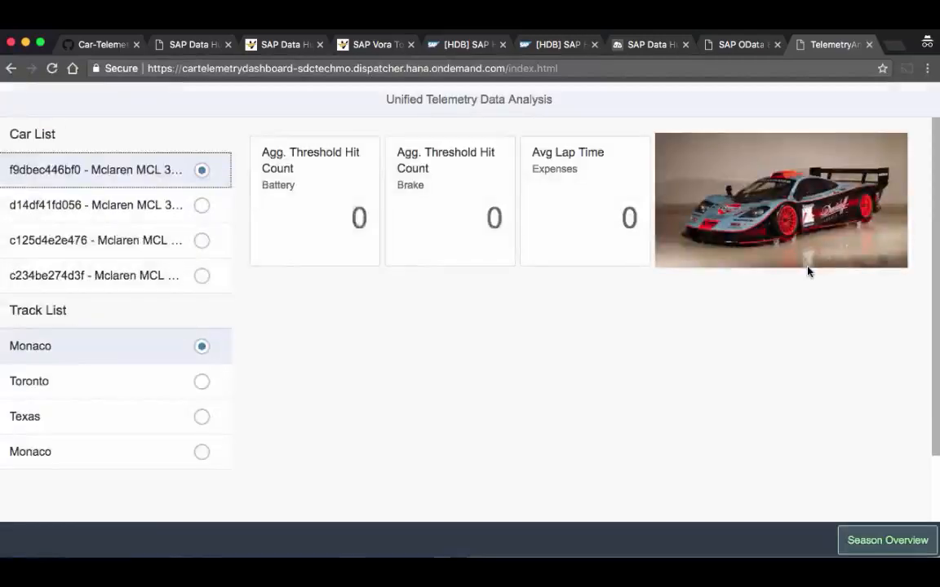
# - Review the battery and brake temperature chart for the Toronto, Texas and second Monaco tracks, and for cars d14df41fd056 and c125d4e2e476
pyautogui.scroll(-2, 751, 287)
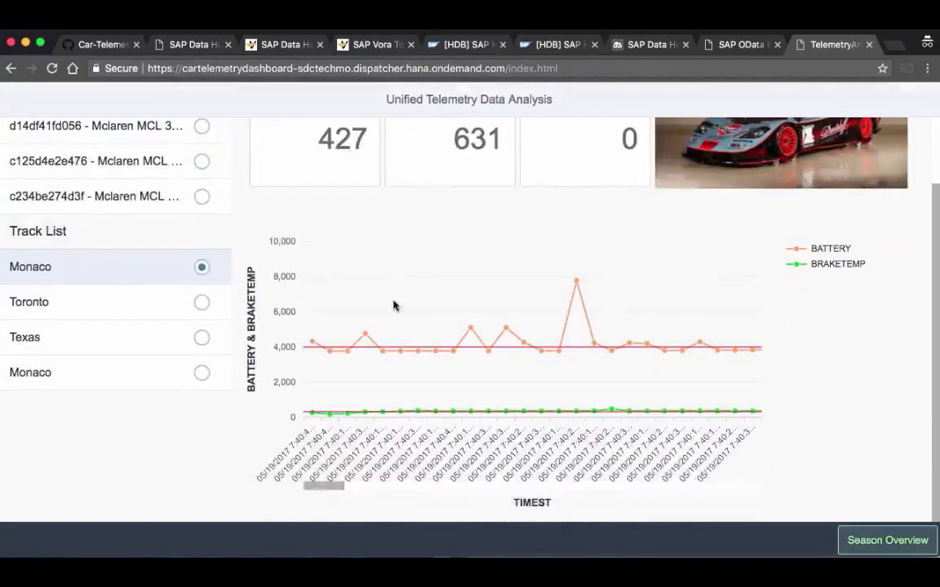
pyautogui.click(201, 302)
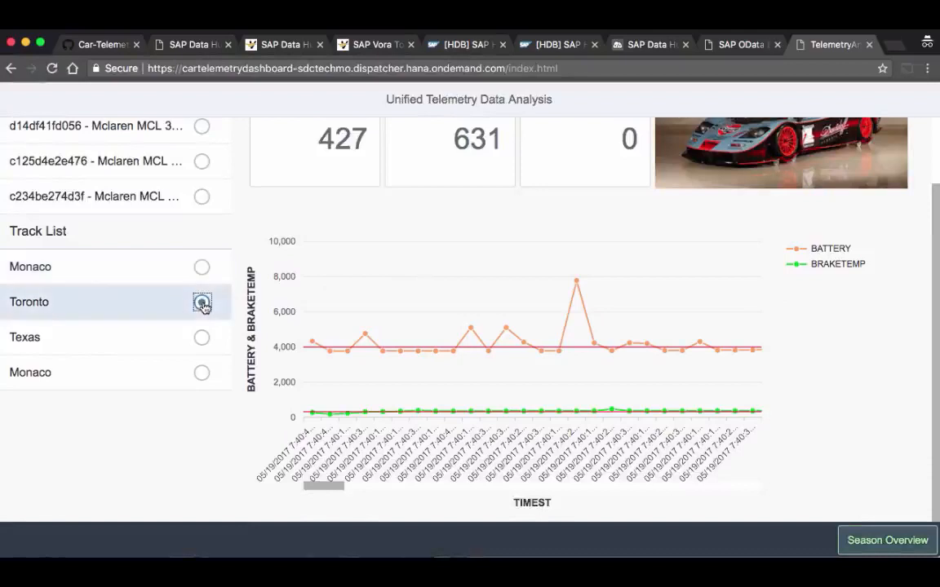
pyautogui.click(202, 338)
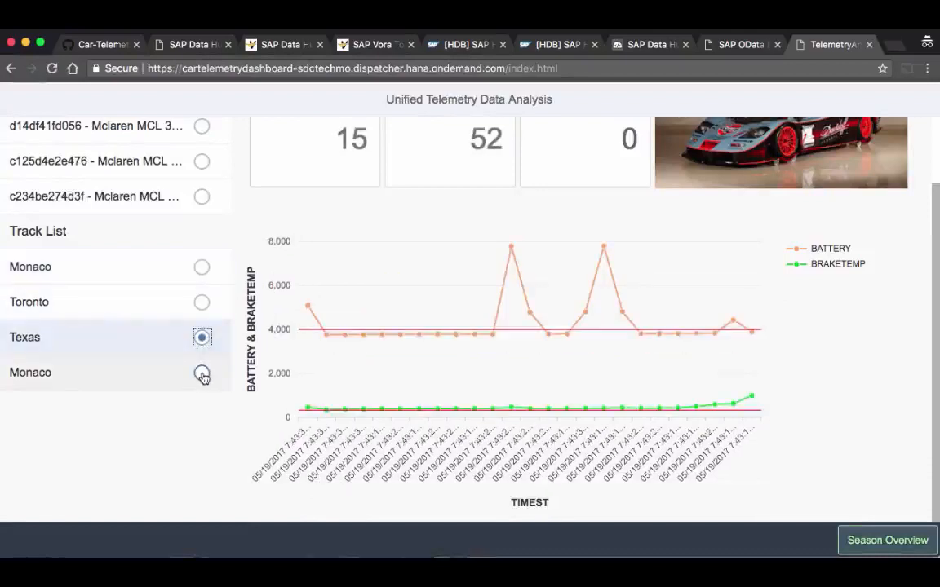
pyautogui.click(202, 374)
pyautogui.scroll(2, 201, 285)
pyautogui.click(201, 206)
pyautogui.click(202, 241)
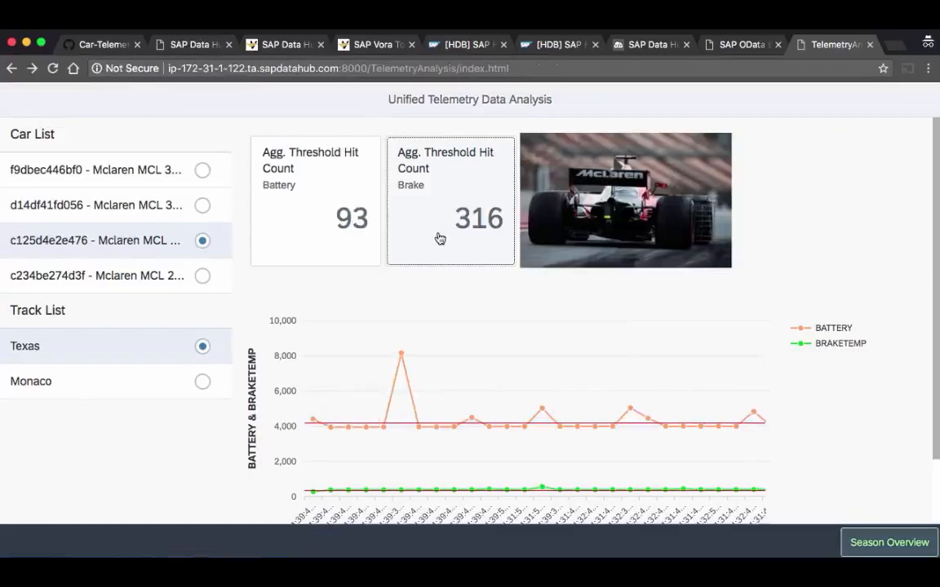
# - Examine the Texas and Toronto tracks in the brake reliability Season Overview, and return to the telemetry analysis page
pyautogui.click(868, 544)
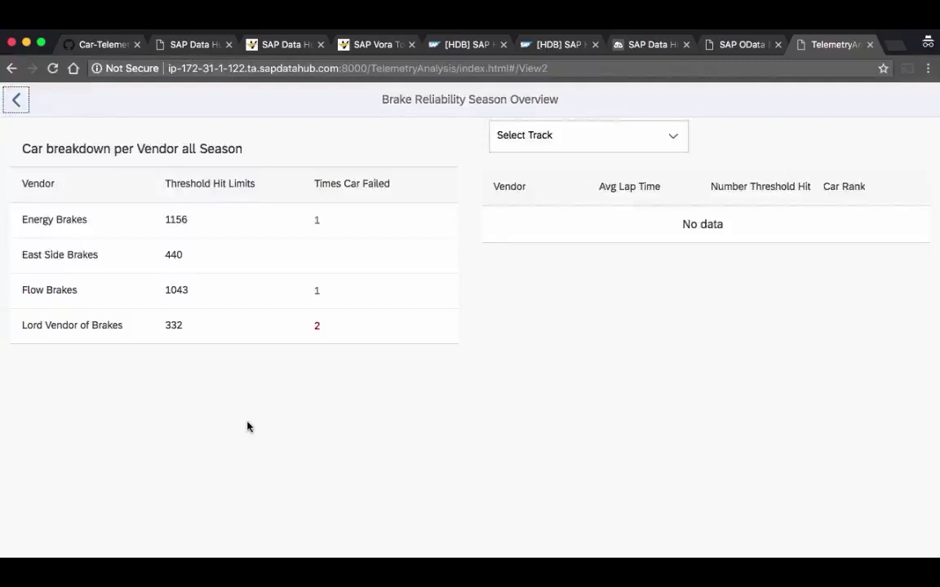
pyautogui.click(680, 145)
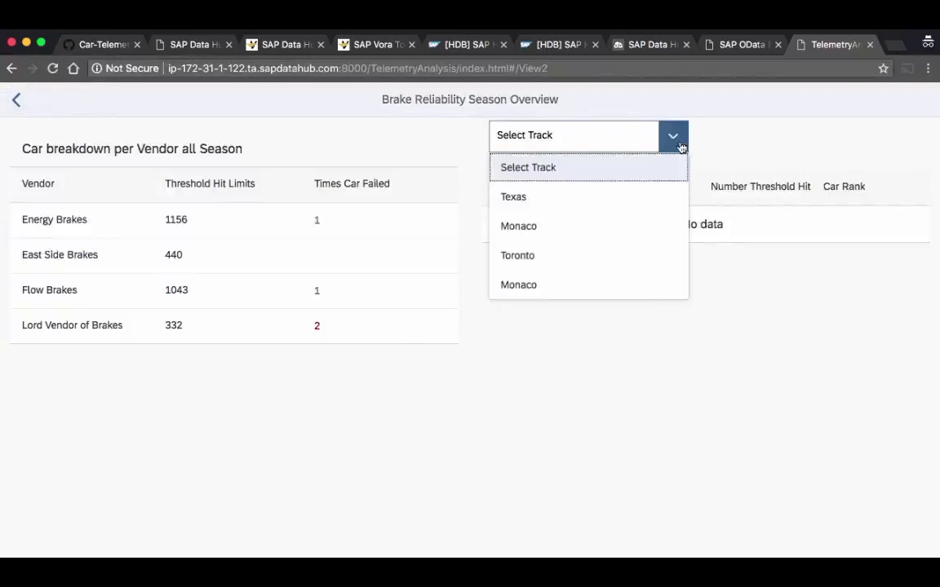
pyautogui.click(613, 198)
pyautogui.scroll(-2, 681, 305)
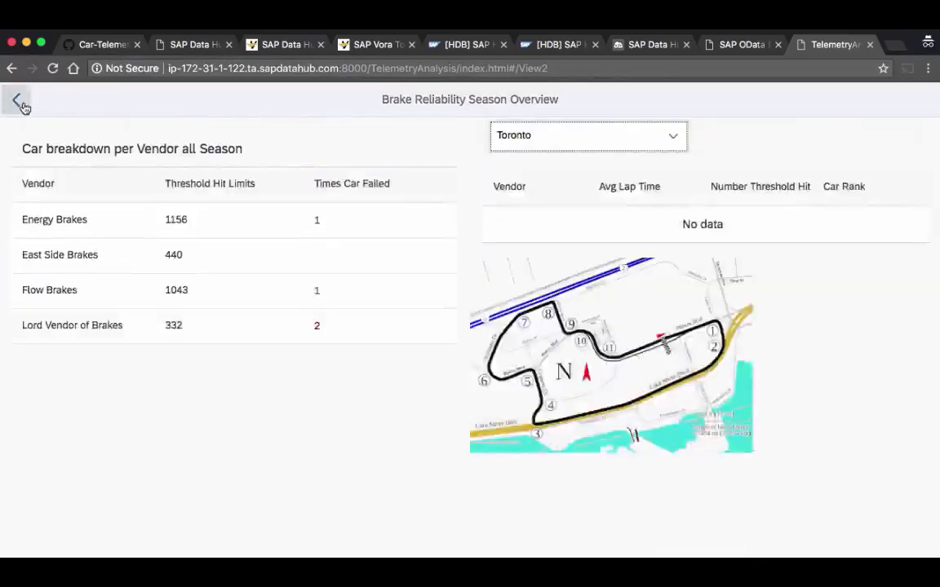
pyautogui.click(18, 100)
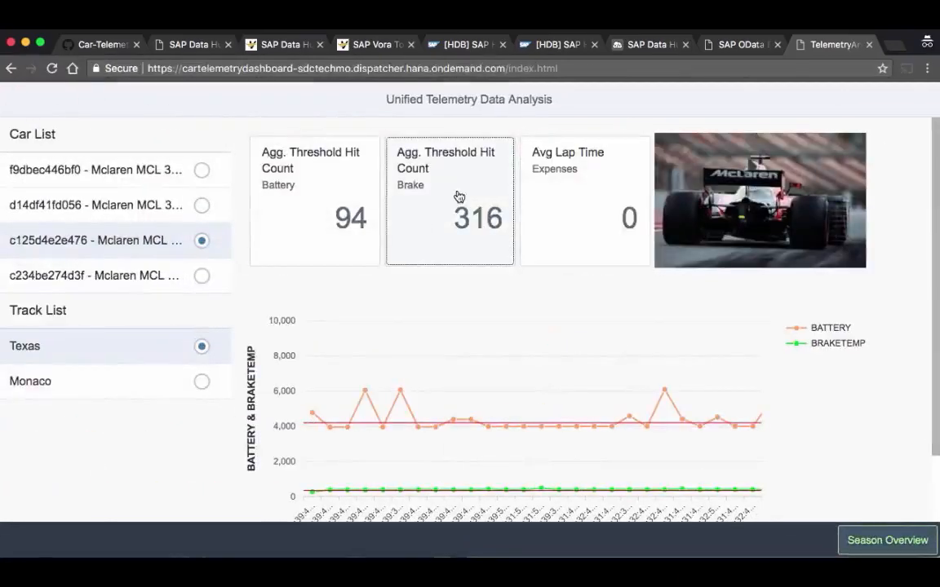